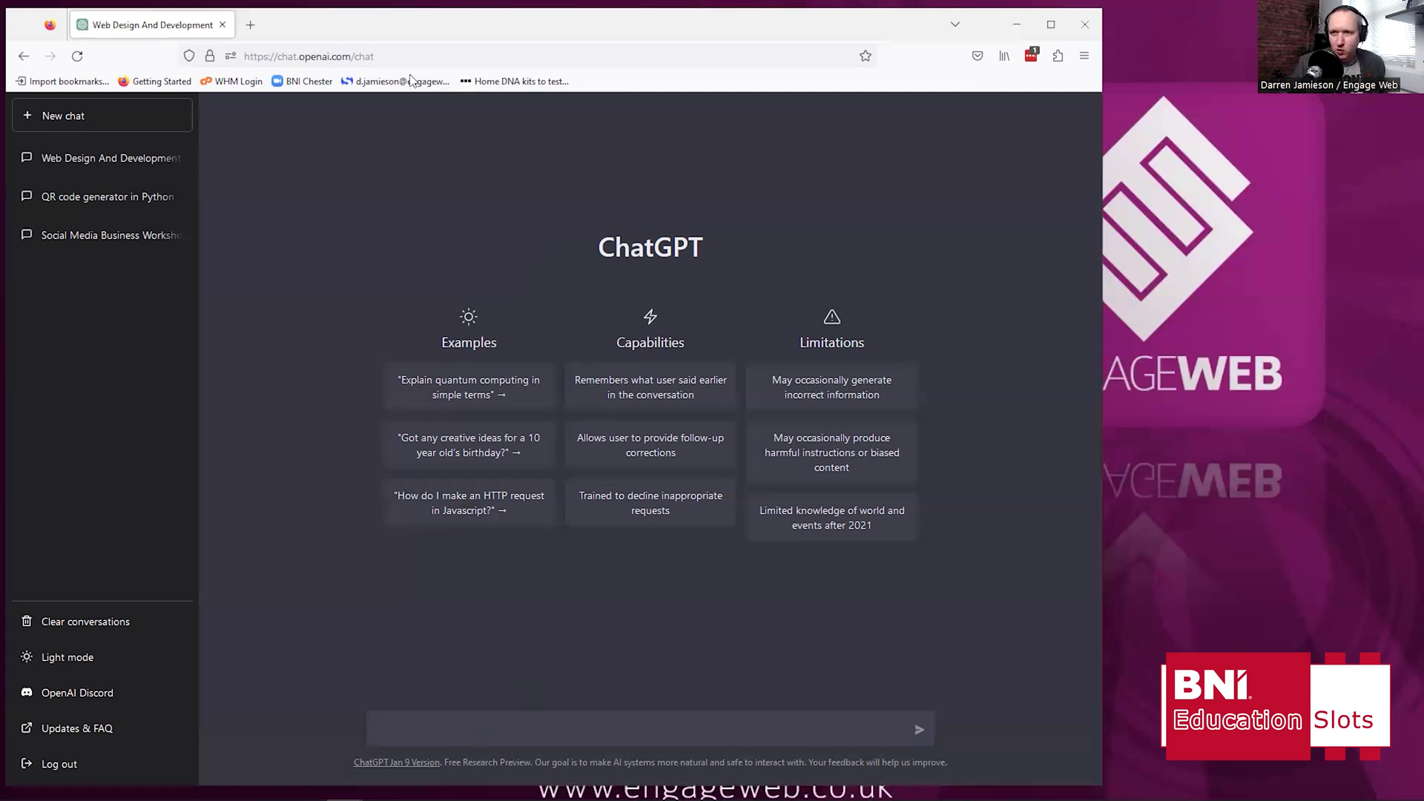
# Send the prompt "Can you write me a talk that lasts 60 seconds to introduce my web design business at a networking meeting?"
pyautogui.moveTo(413, 17)
pyautogui.mouseDown()
pyautogui.moveTo(410, 53)
pyautogui.moveTo(410, 22)
pyautogui.mouseUp()
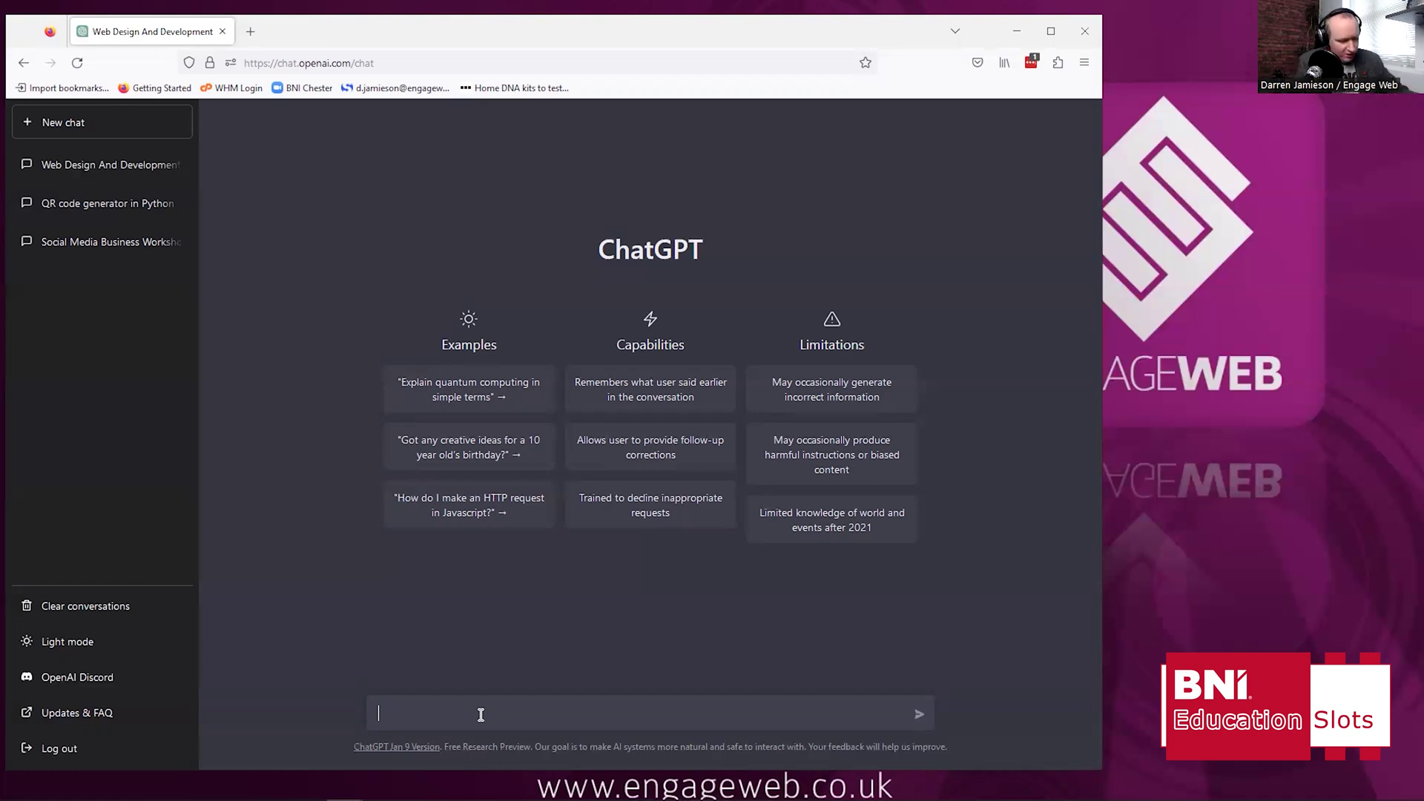
pyautogui.write('Can')
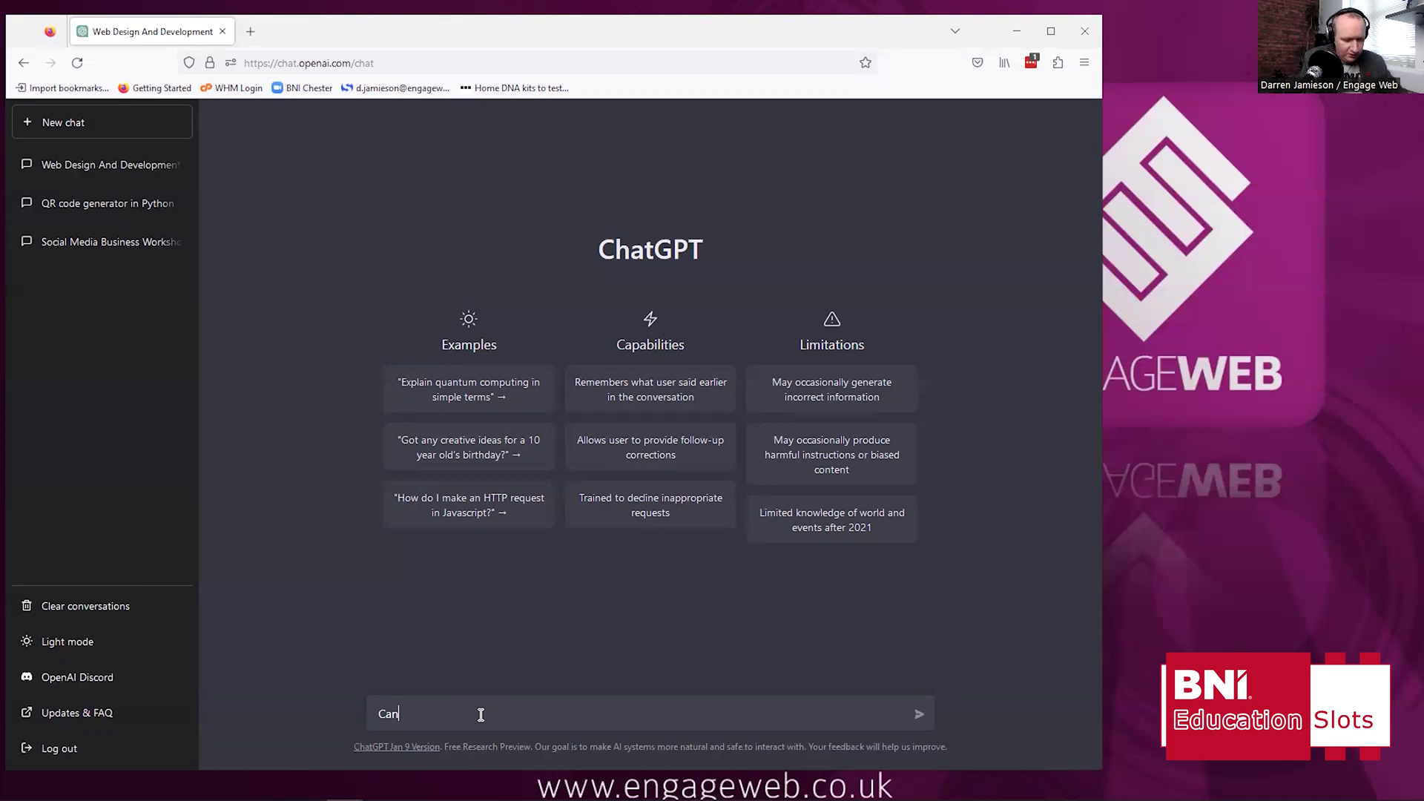
pyautogui.write(' you write me')
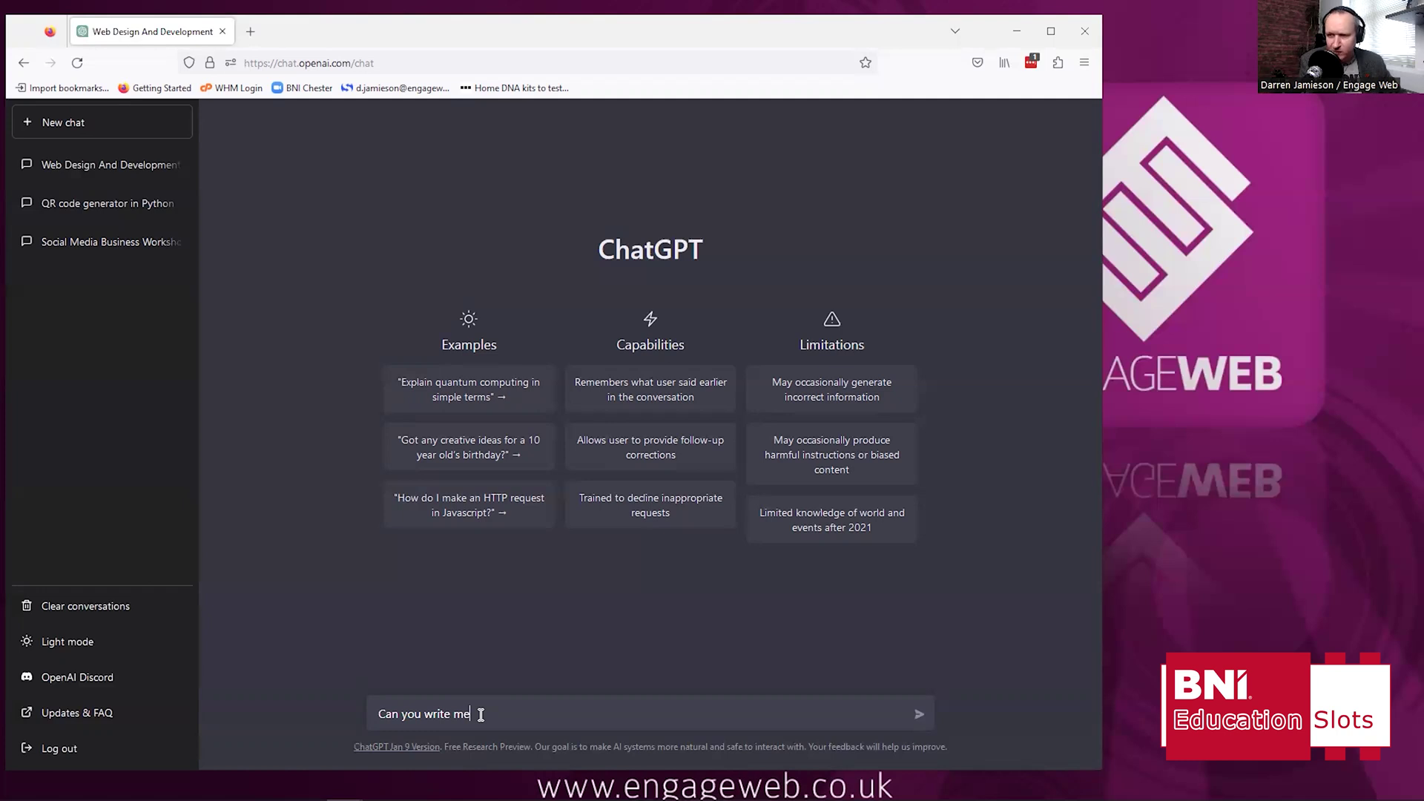
pyautogui.write(' a')
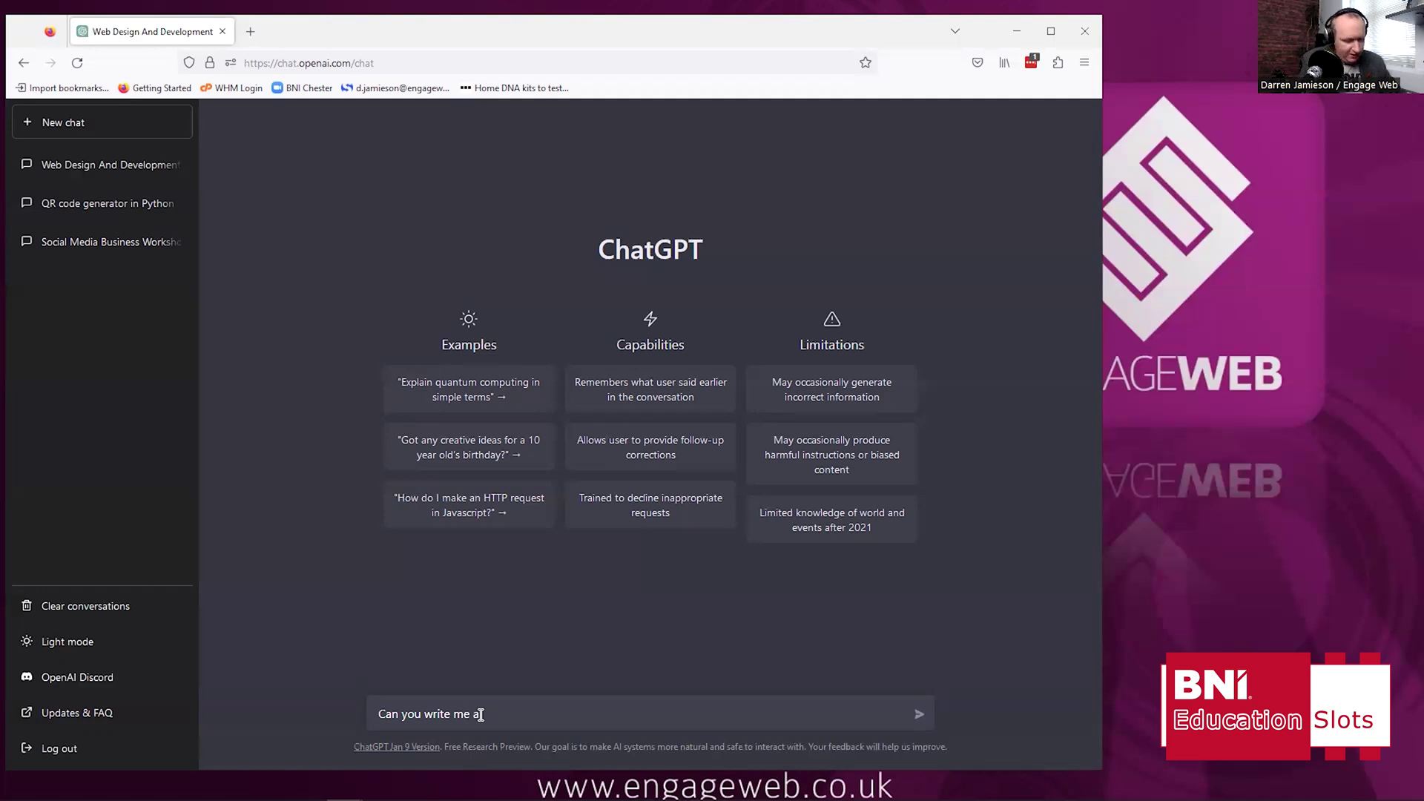
pyautogui.write(' talk I can use for')
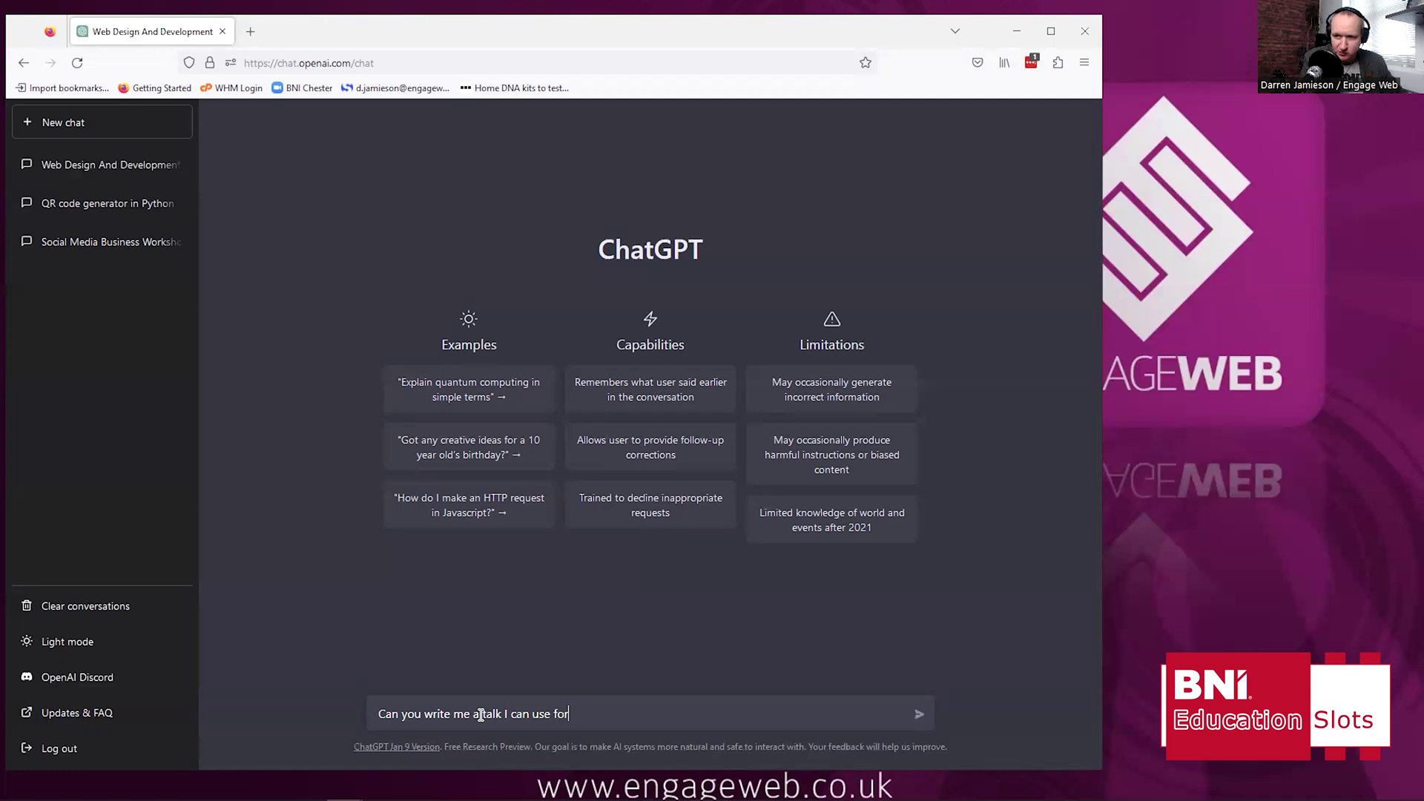
pyautogui.press('BackSpace')
pyautogui.press('BackSpace')
pyautogui.press('BackSpace')
pyautogui.press('BackSpace')
pyautogui.press('BackSpace')
pyautogui.press('BackSpace')
pyautogui.press('BackSpace')
pyautogui.press('BackSpace')
pyautogui.press('BackSpace')
pyautogui.press('BackSpace')
pyautogui.press('BackSpace')
pyautogui.press('BackSpace')
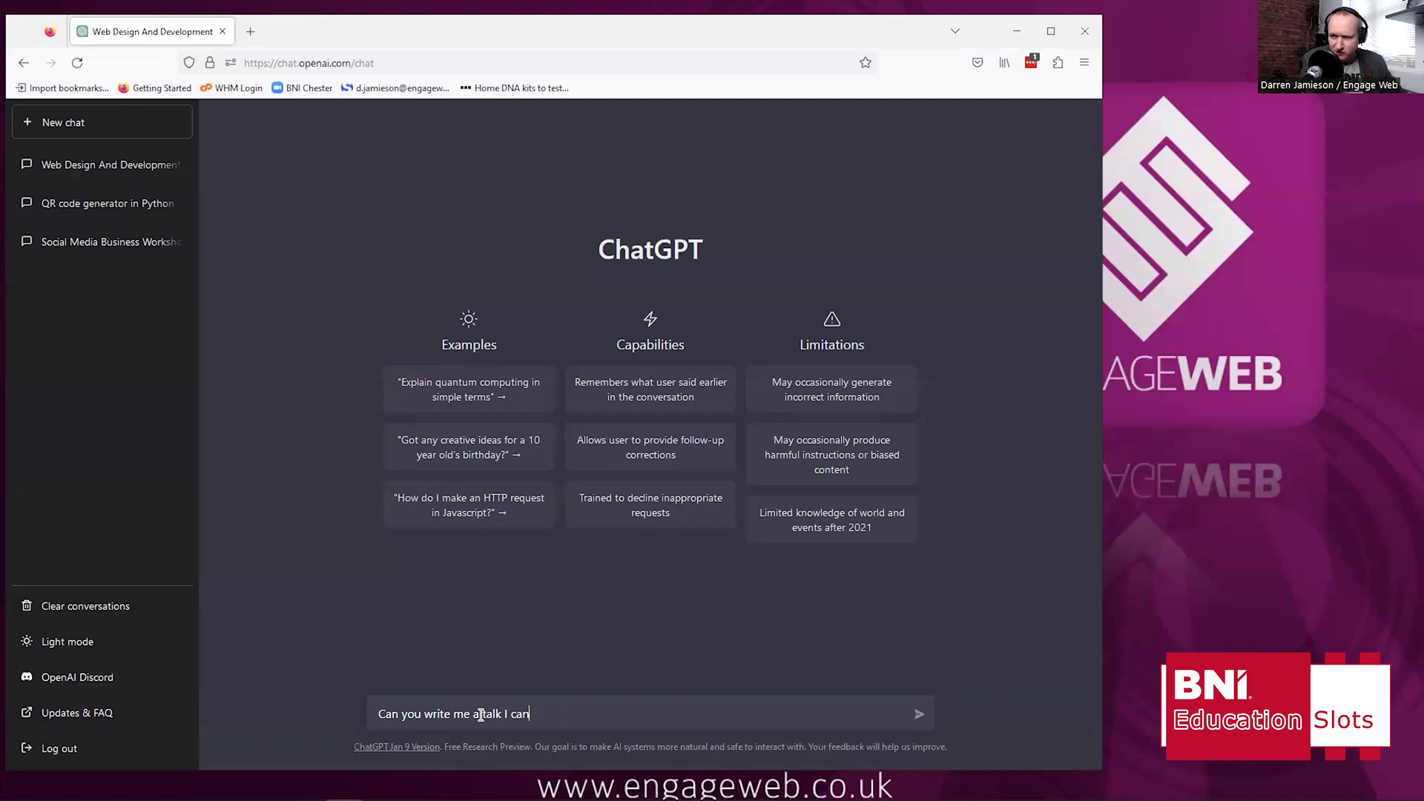
pyautogui.write('that last ')
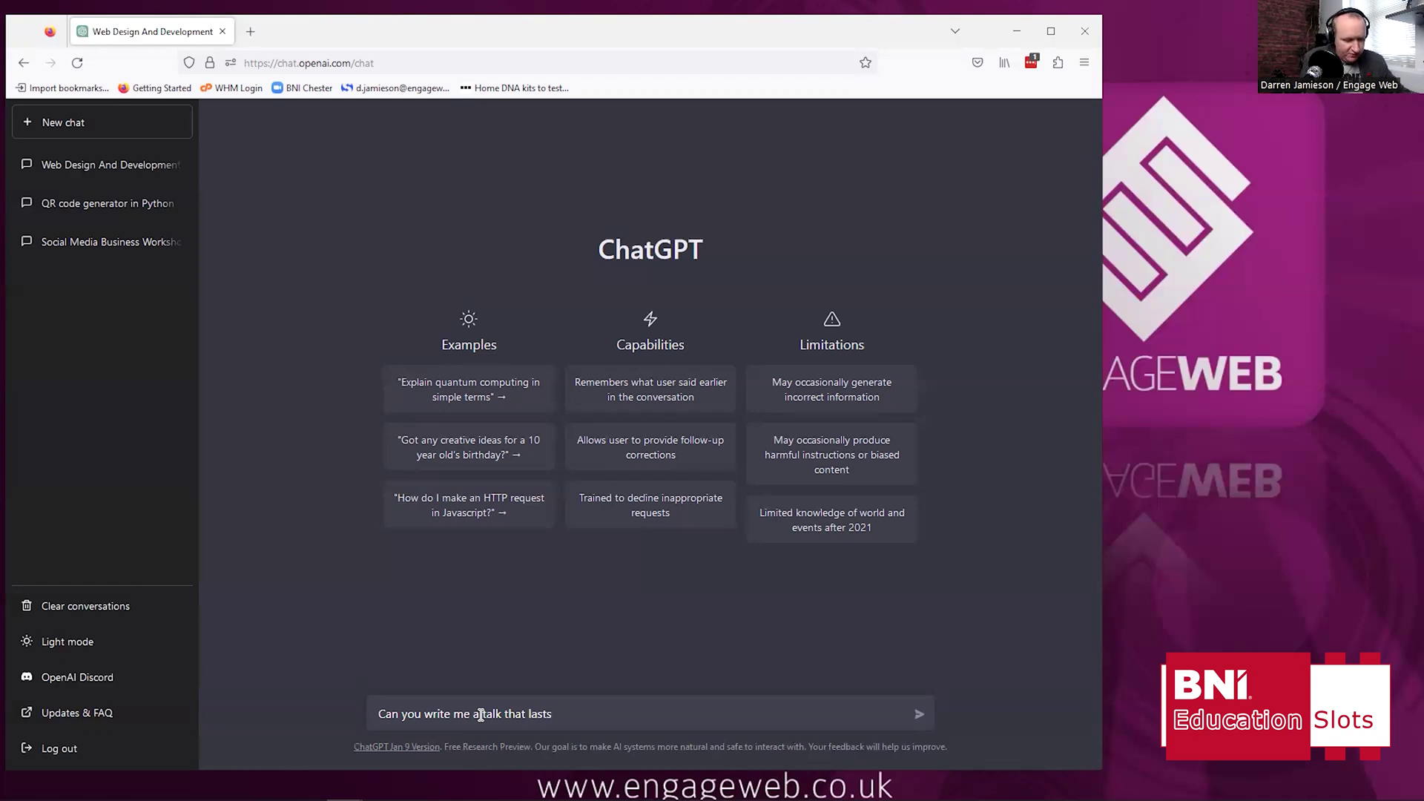
pyautogui.write(' 60 seconds')
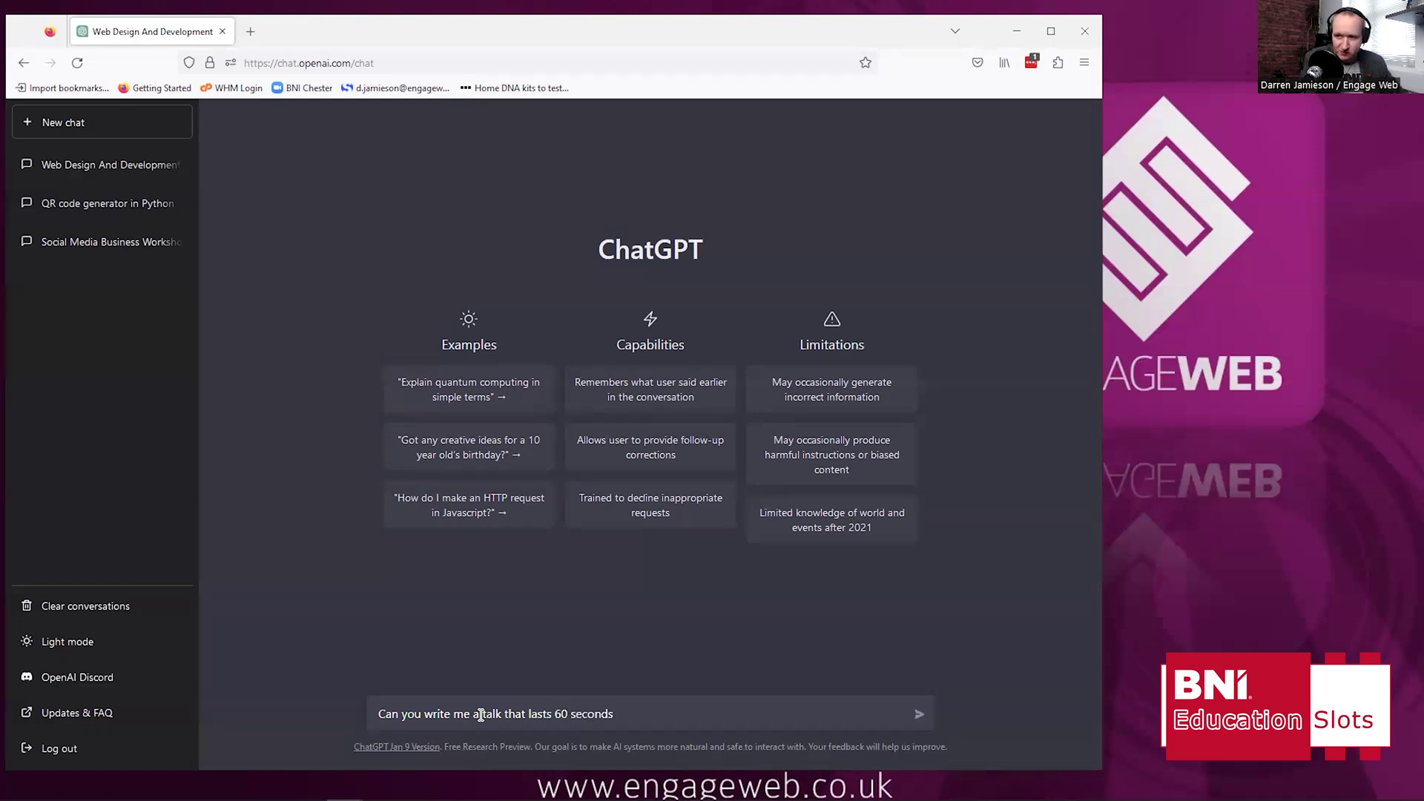
pyautogui.write(' to introdui')
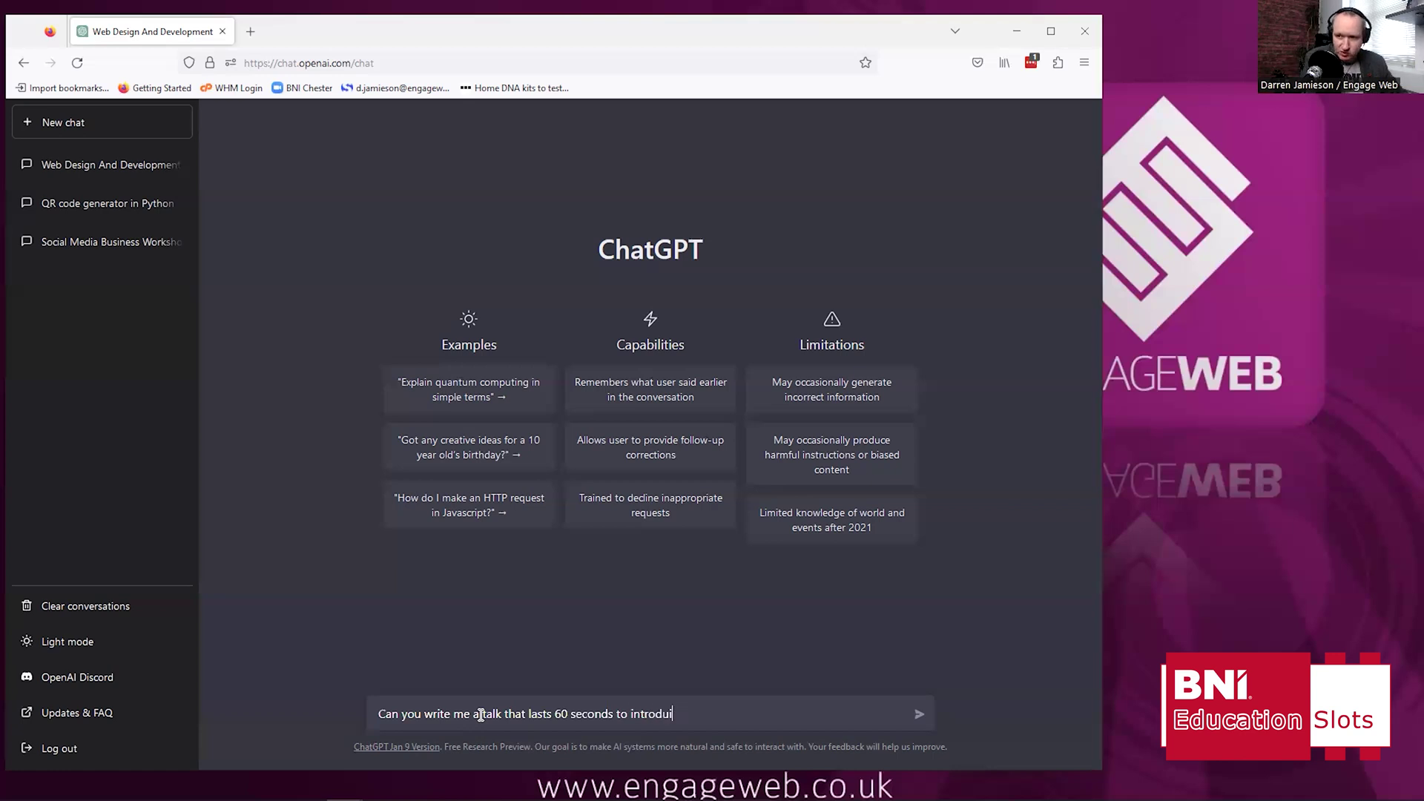
pyautogui.press('BackSpace')
pyautogui.write('ce my web design busines')
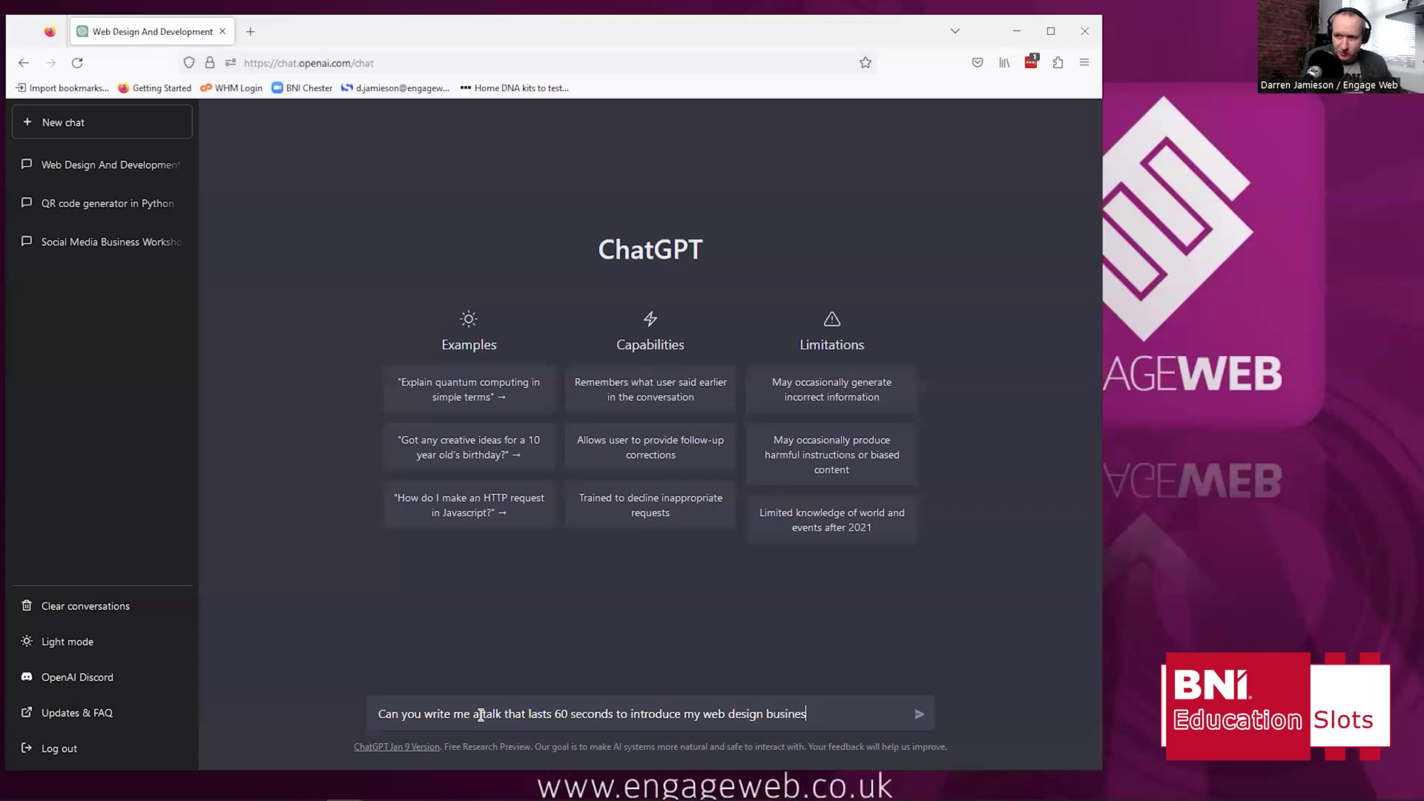
pyautogui.write('s at a networ')
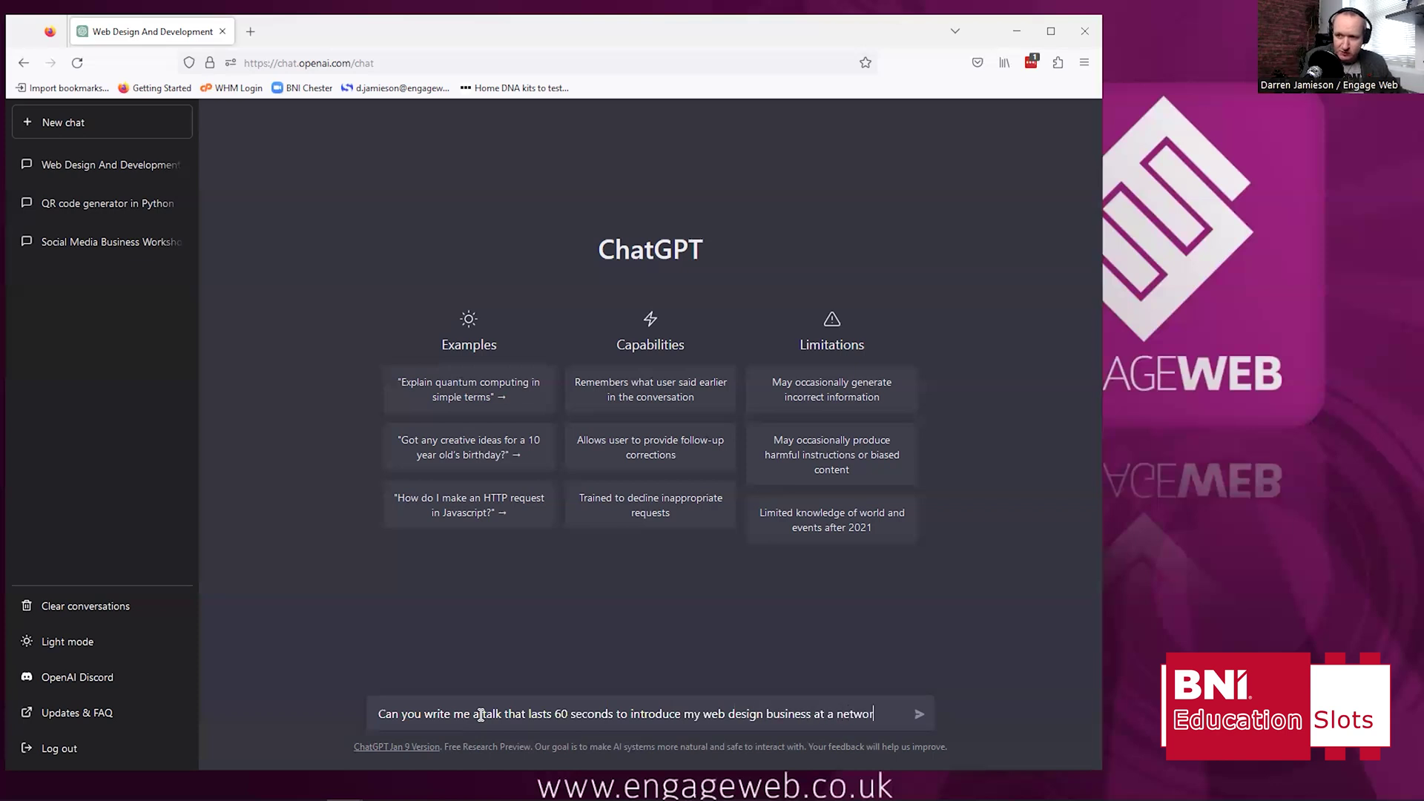
pyautogui.write('king meeti')
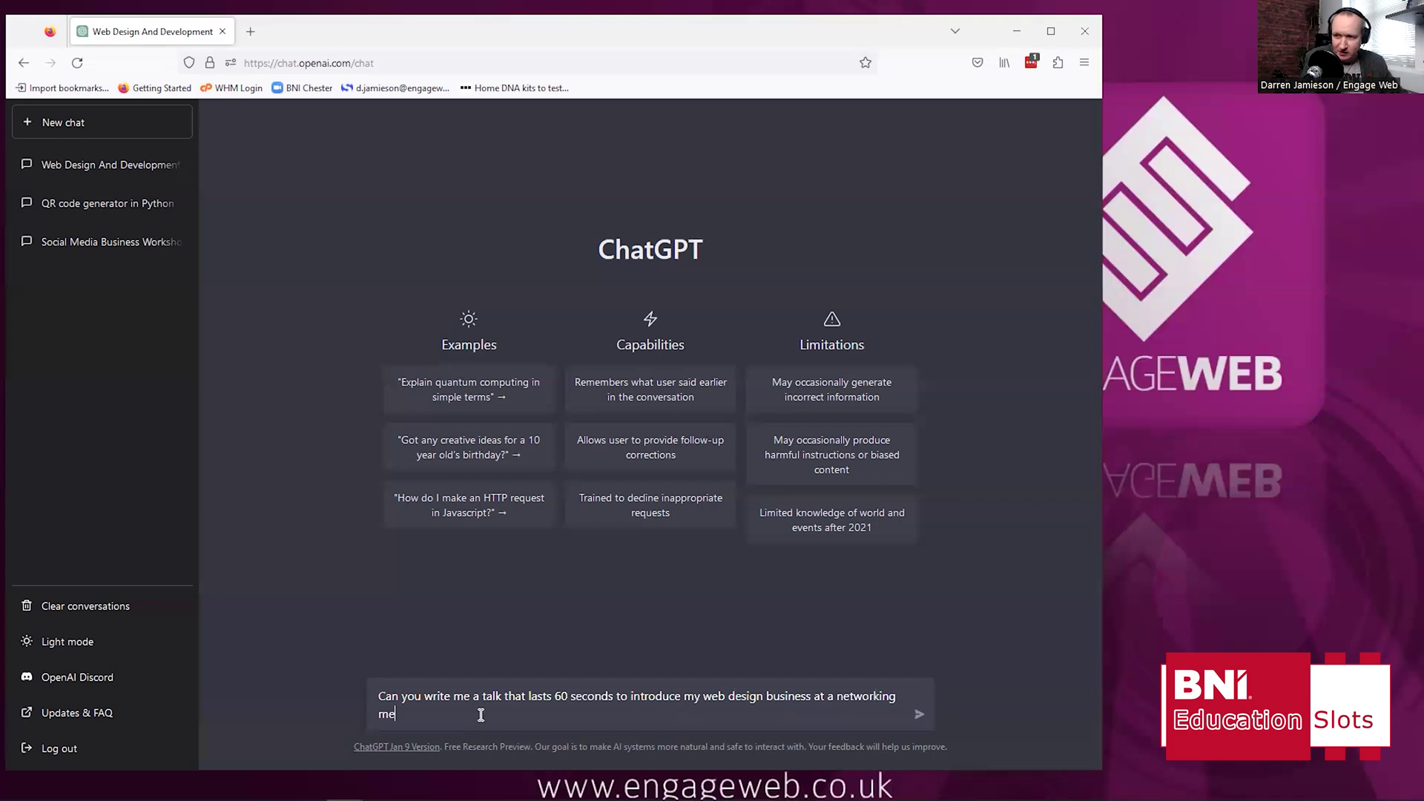
pyautogui.write('ng?')
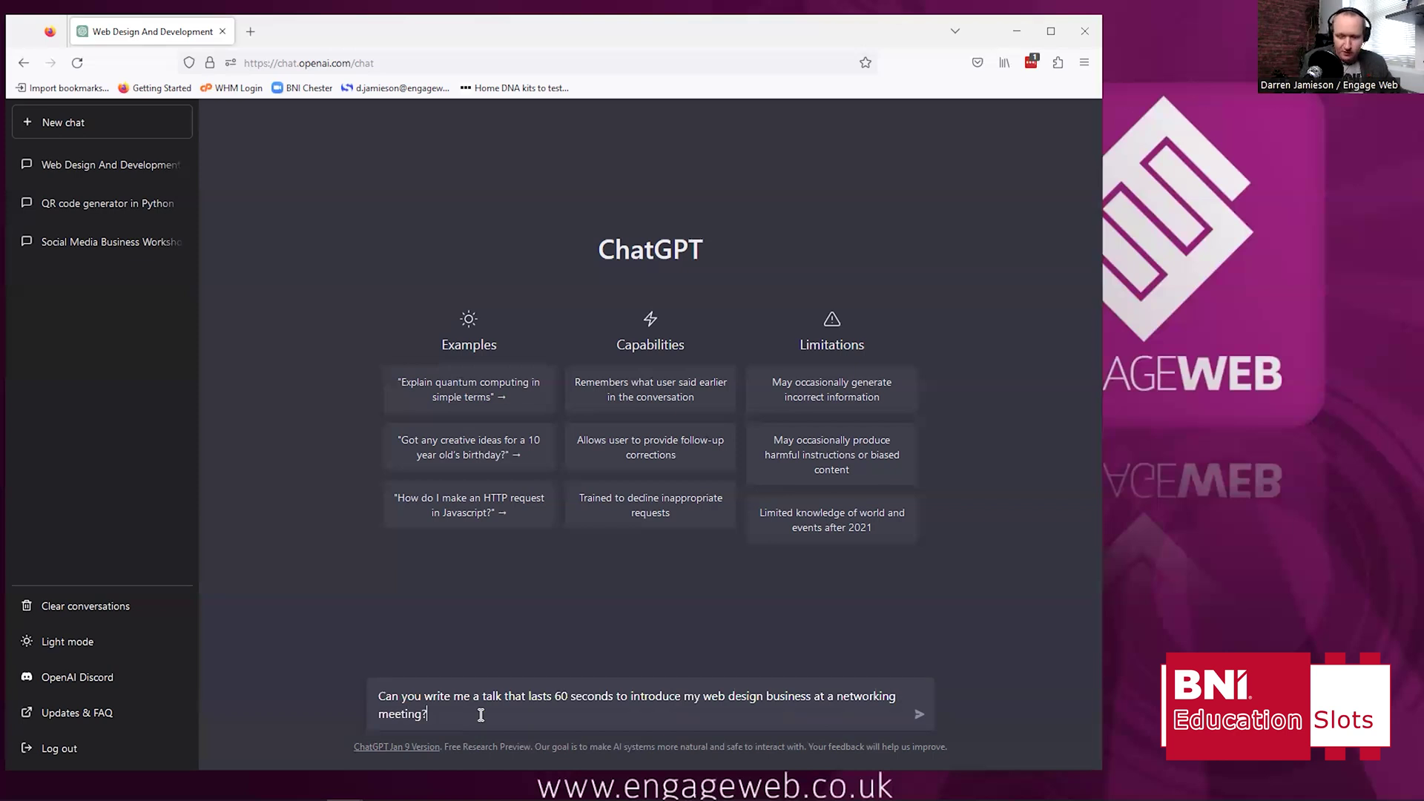
pyautogui.press('Return')
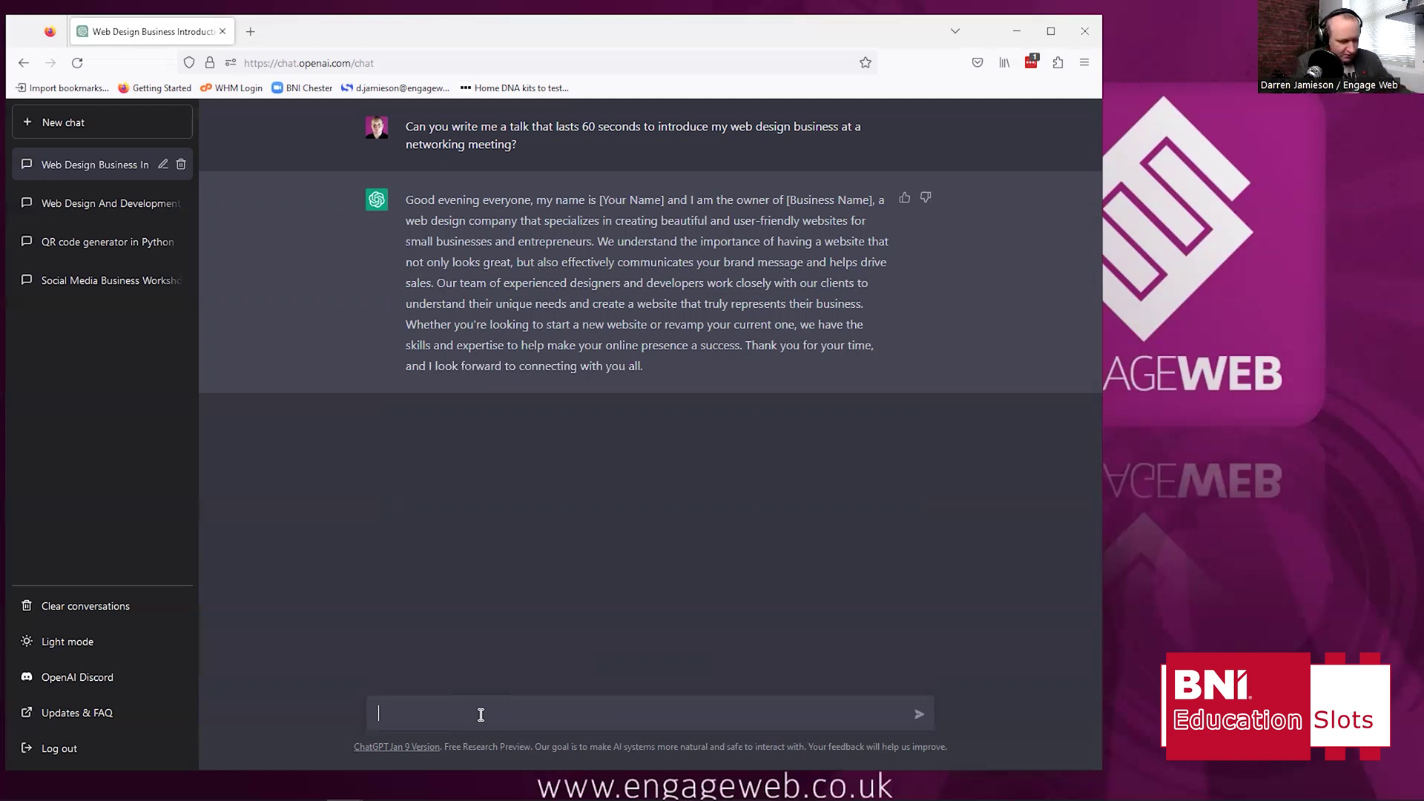
# Send a follow-up message giving the speaker's first name in quotes and stating that the company is called "Engage Web"
pyautogui.write('My name us')
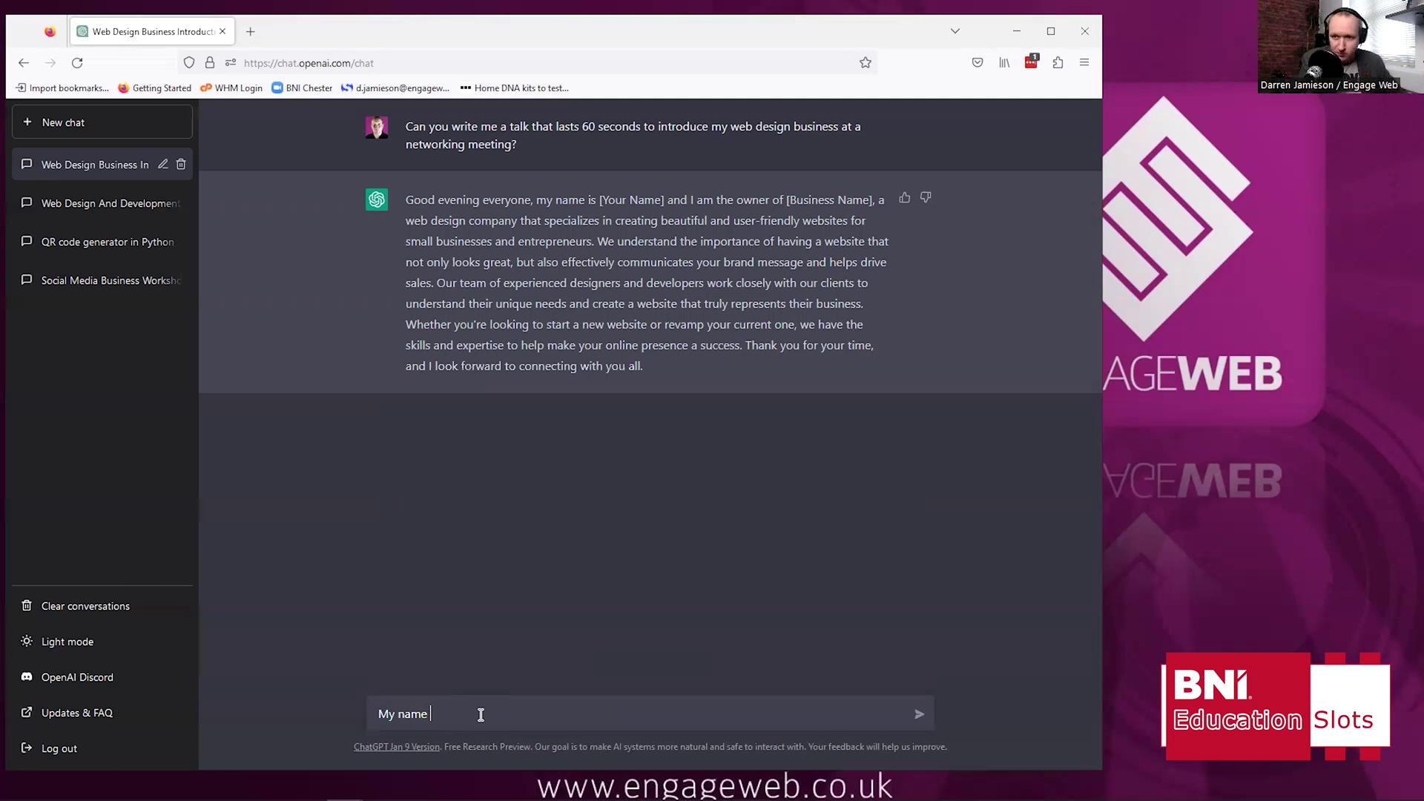
pyautogui.press('BackSpace')
pyautogui.press('BackSpace')
pyautogui.write('is')
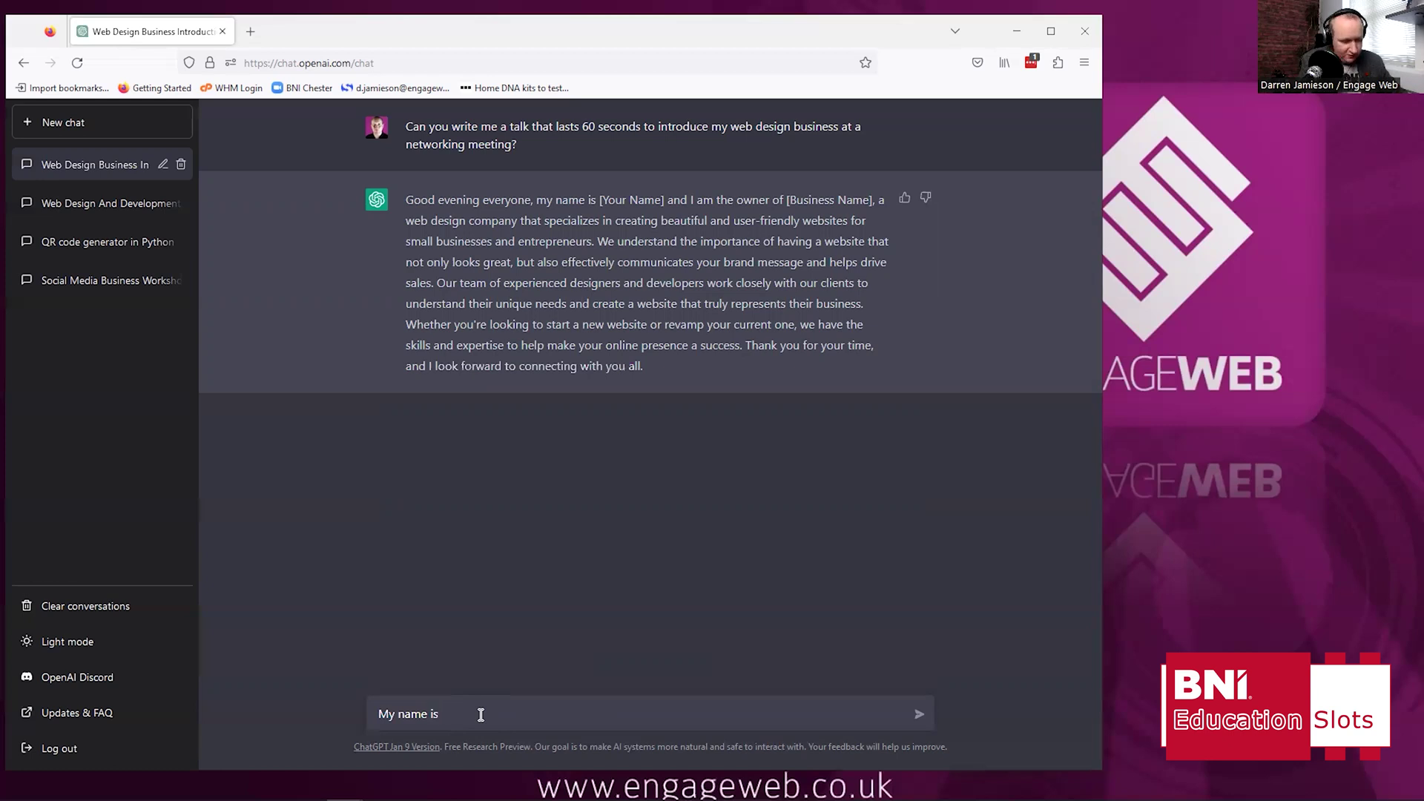
pyautogui.write(' "Darren')
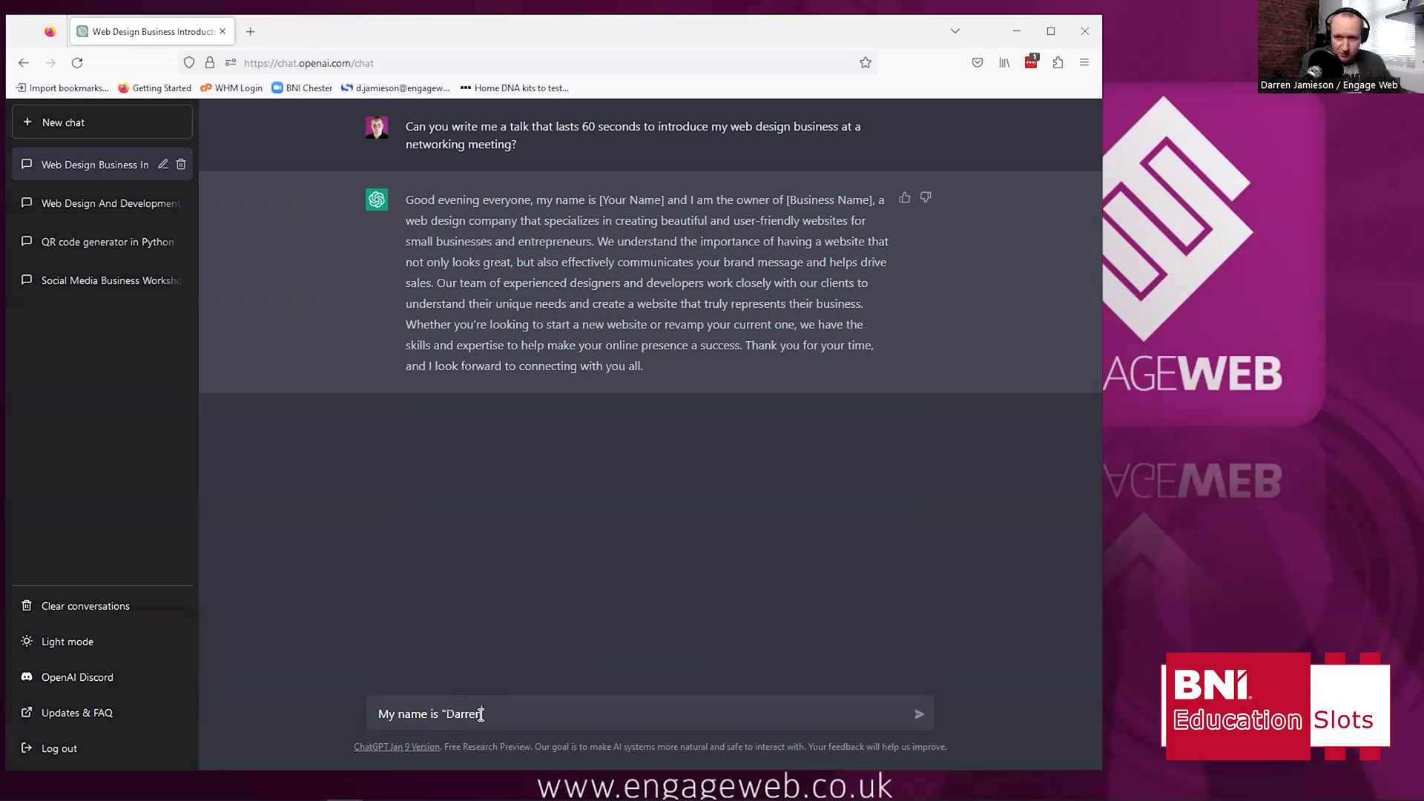
pyautogui.write('my')
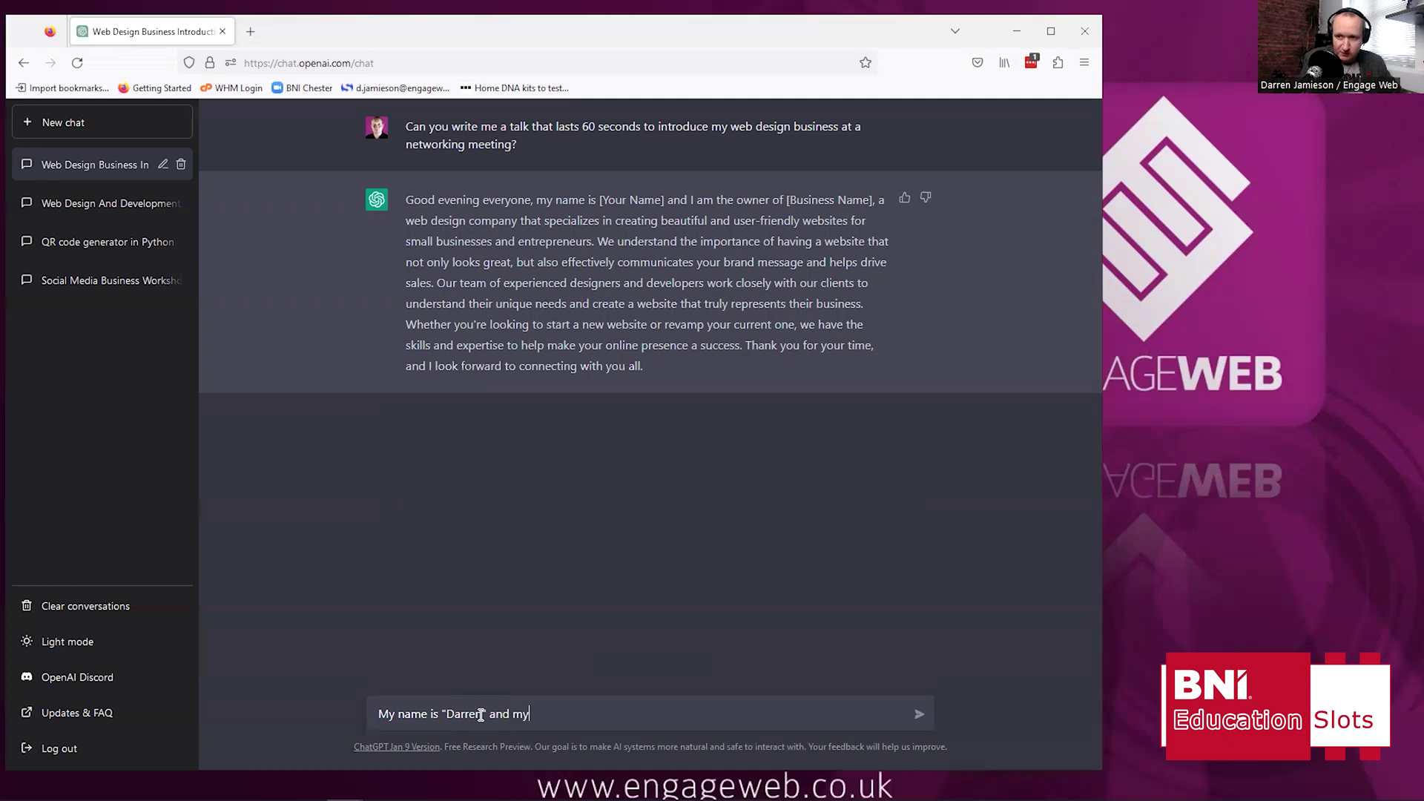
pyautogui.write(' company is called "Engage Web')
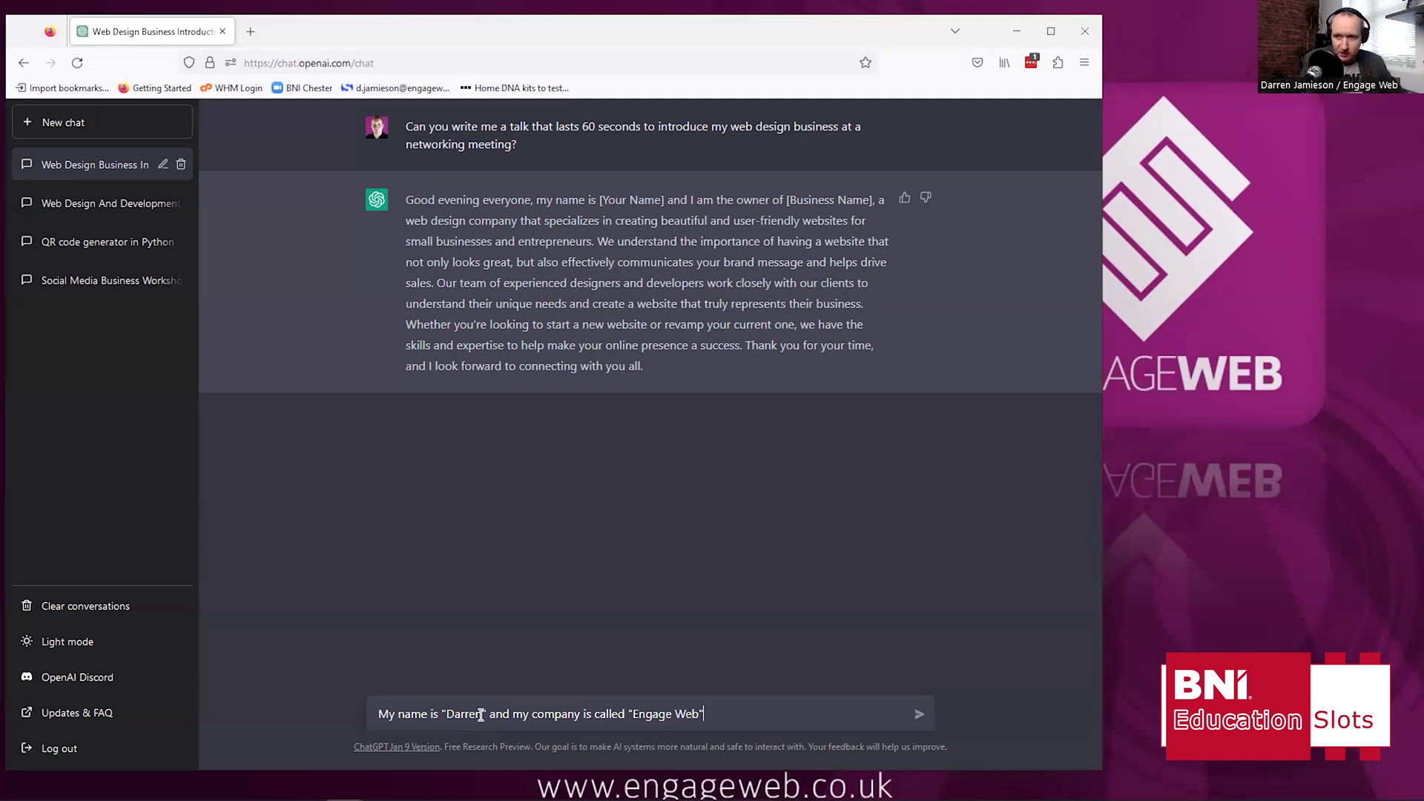
pyautogui.write('"')
pyautogui.press('Return')
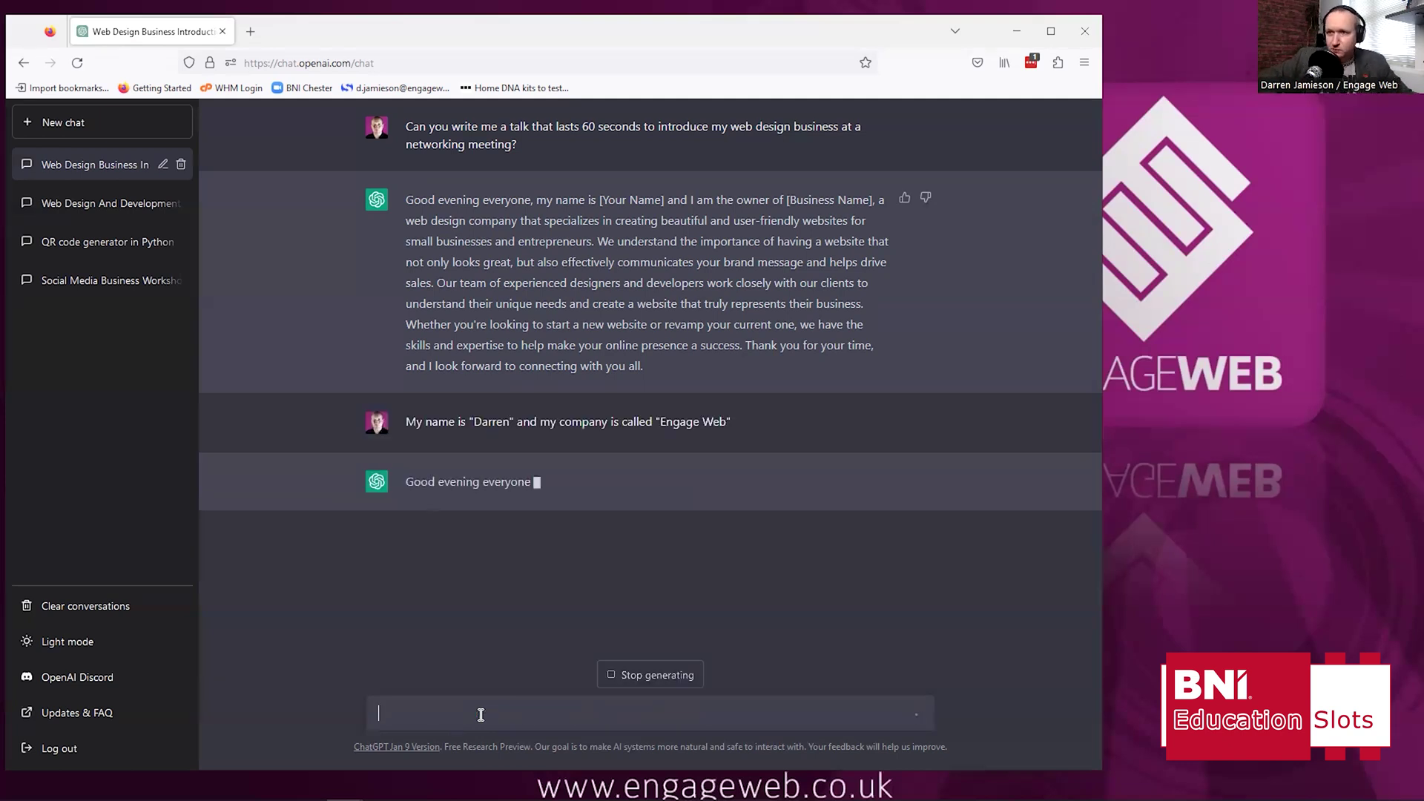
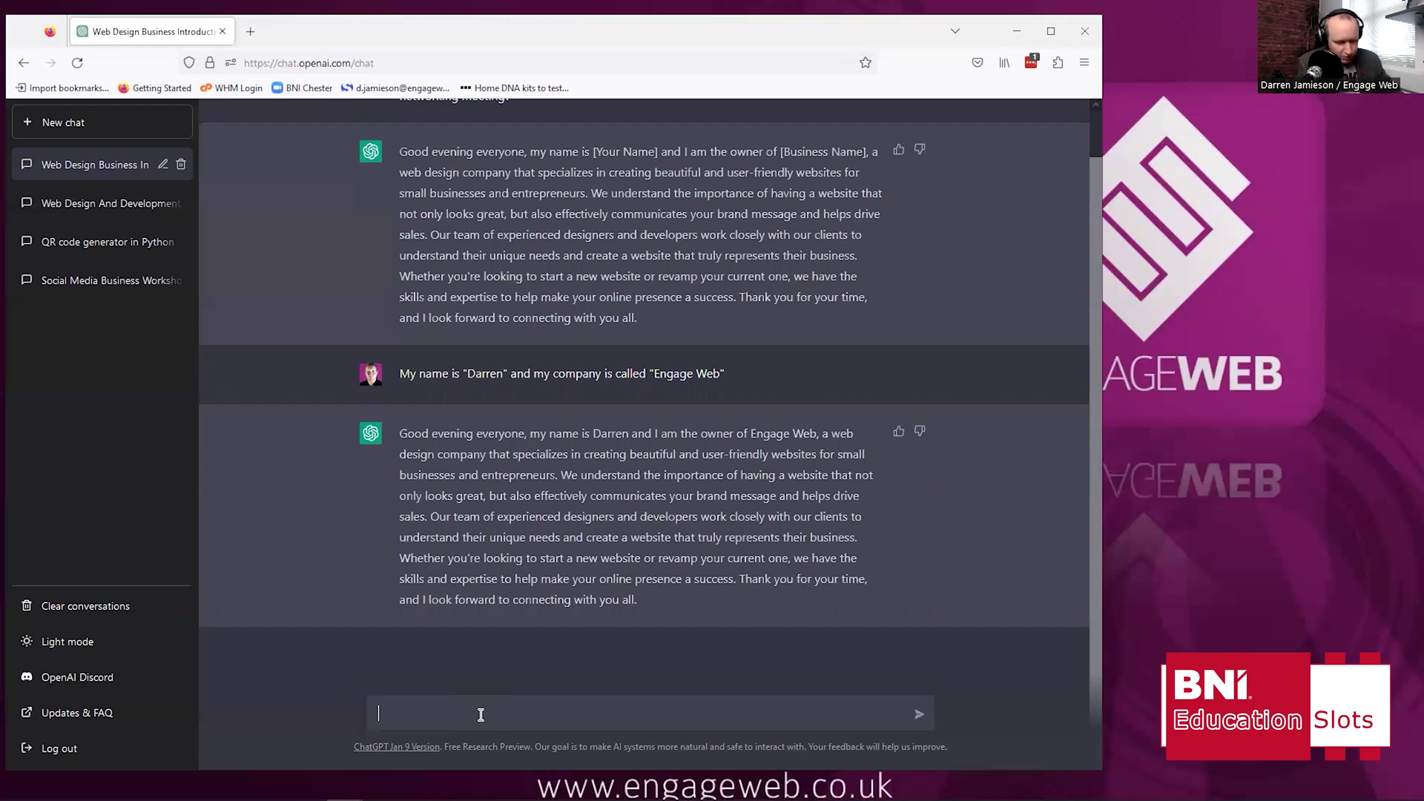
# Send the follow-up request 'Add a "play on words" with my company name at the end, so people remember my company'
pyautogui.write('Ad')
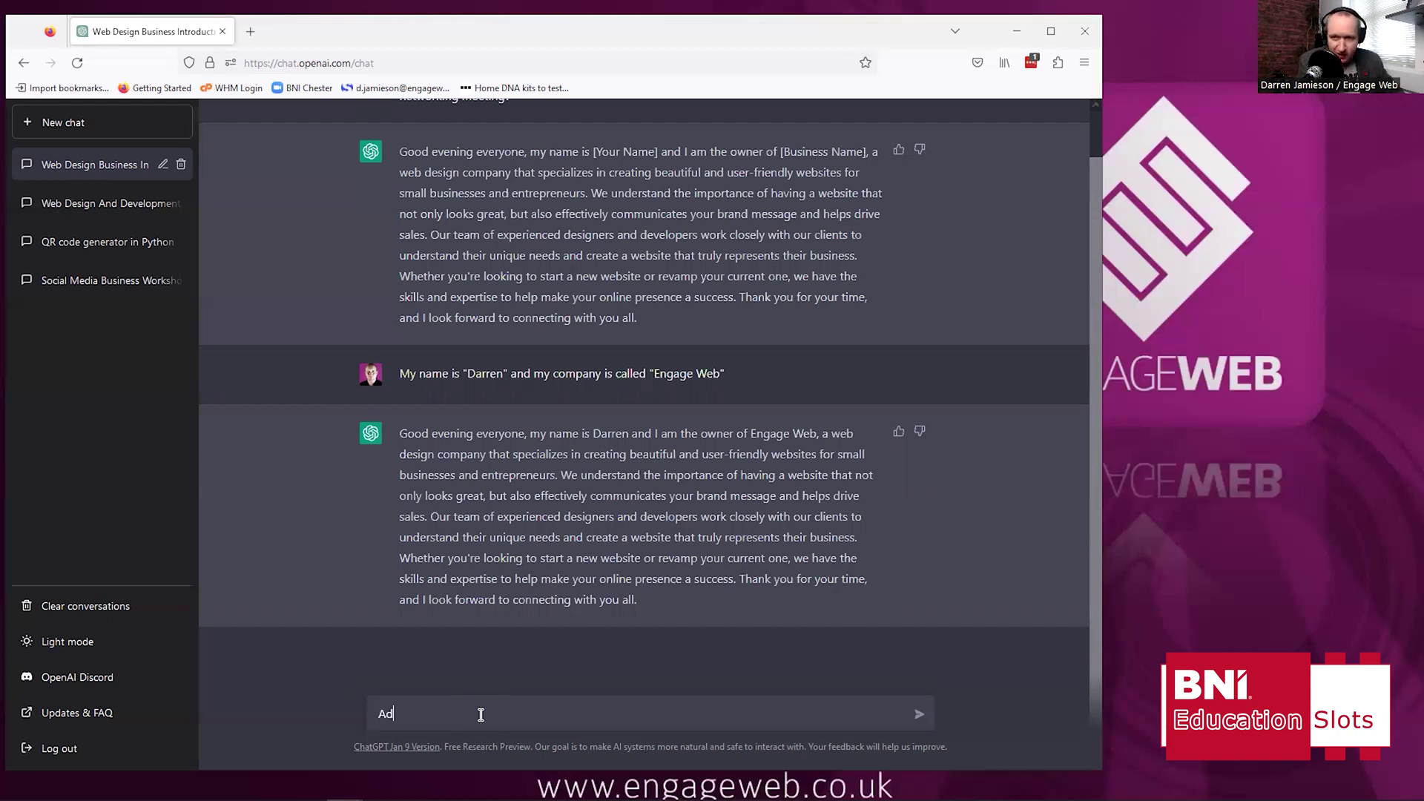
pyautogui.write('d a "p')
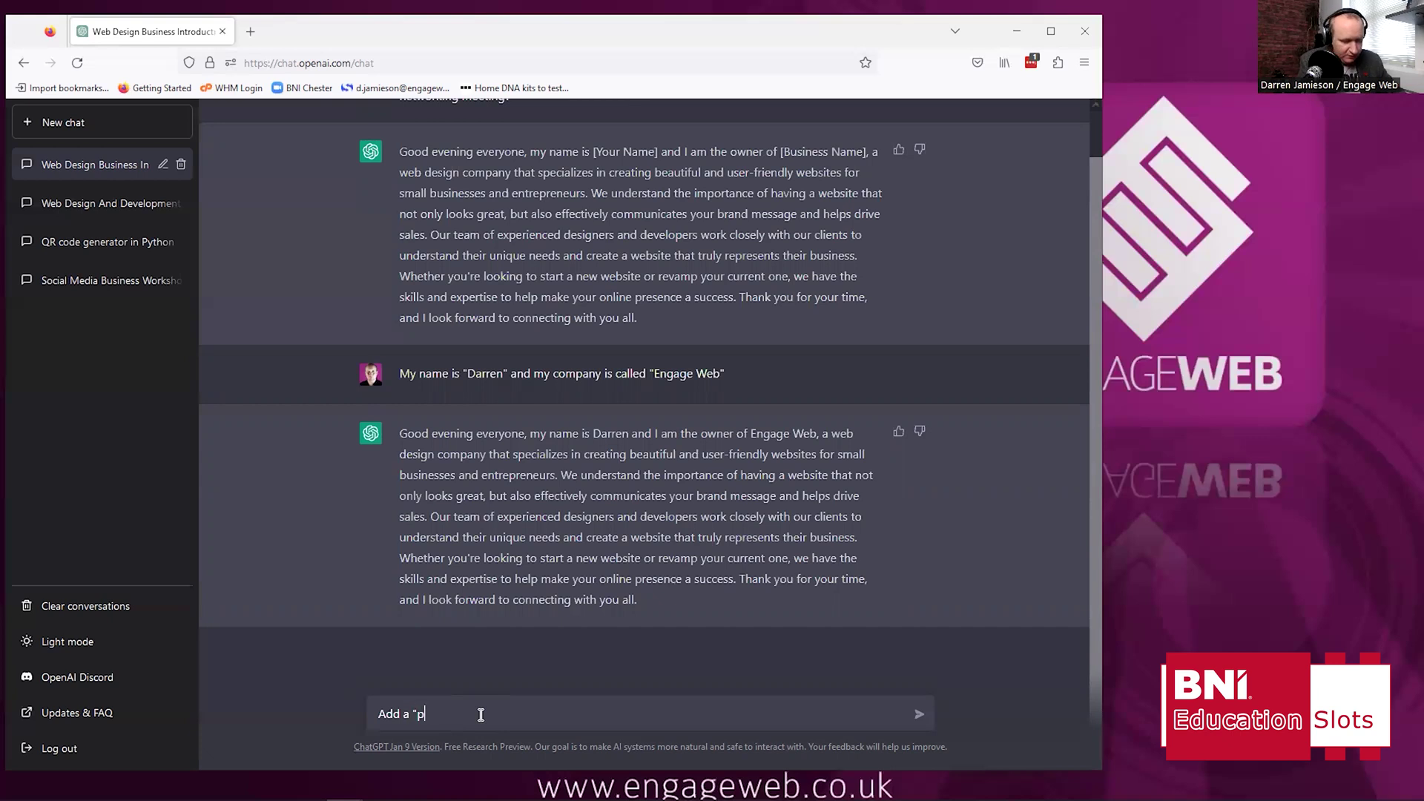
pyautogui.write('lay on wor')
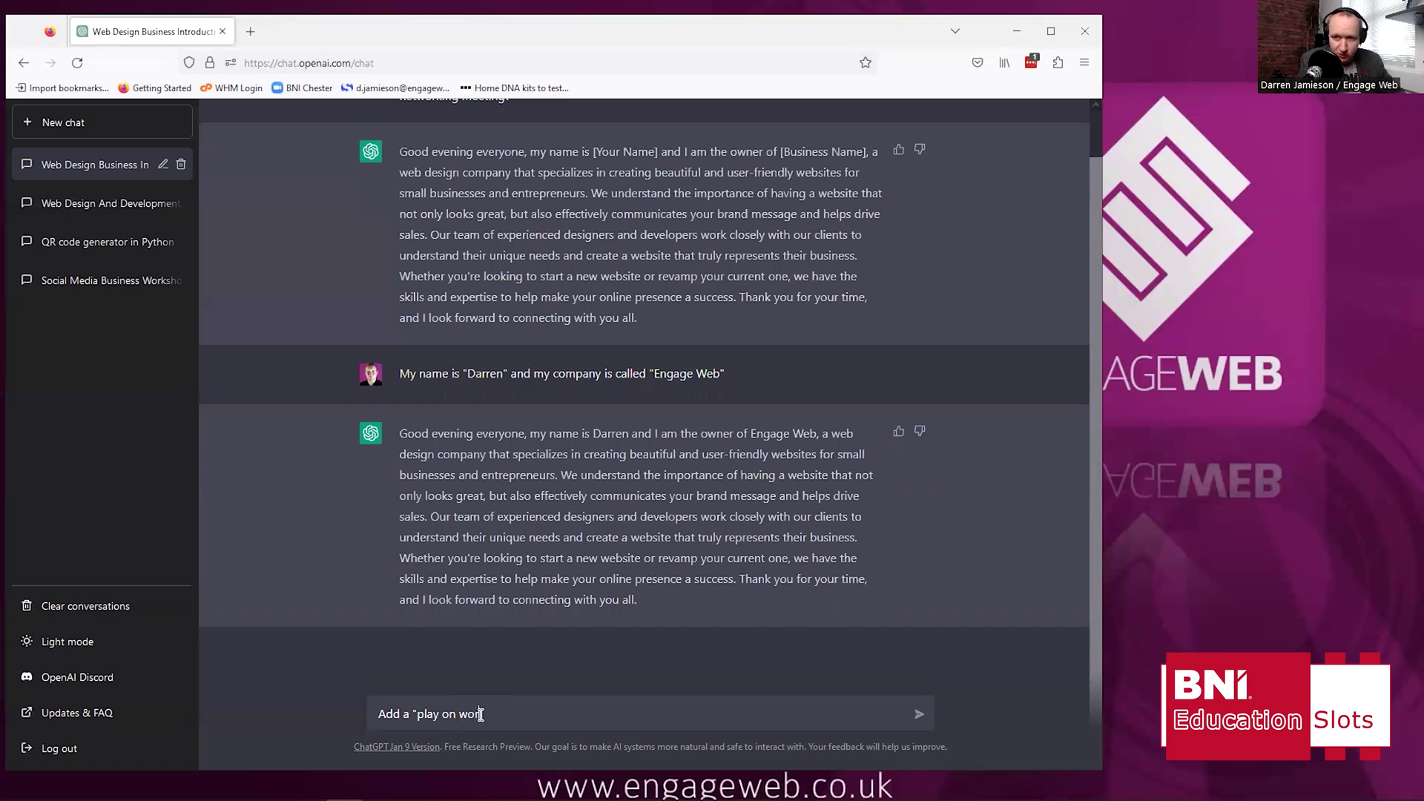
pyautogui.write('ds" with my company name at the end')
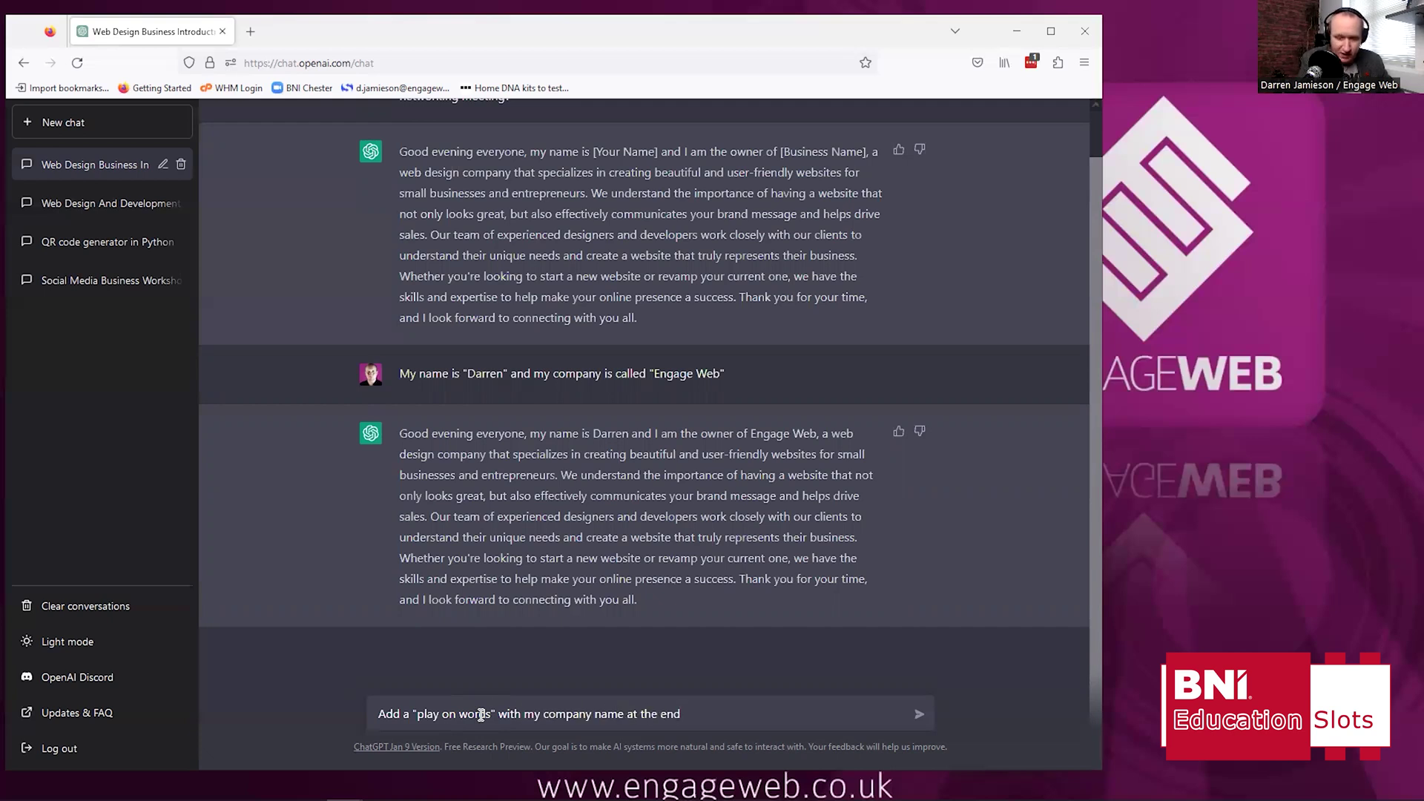
pyautogui.write(', so peopl')
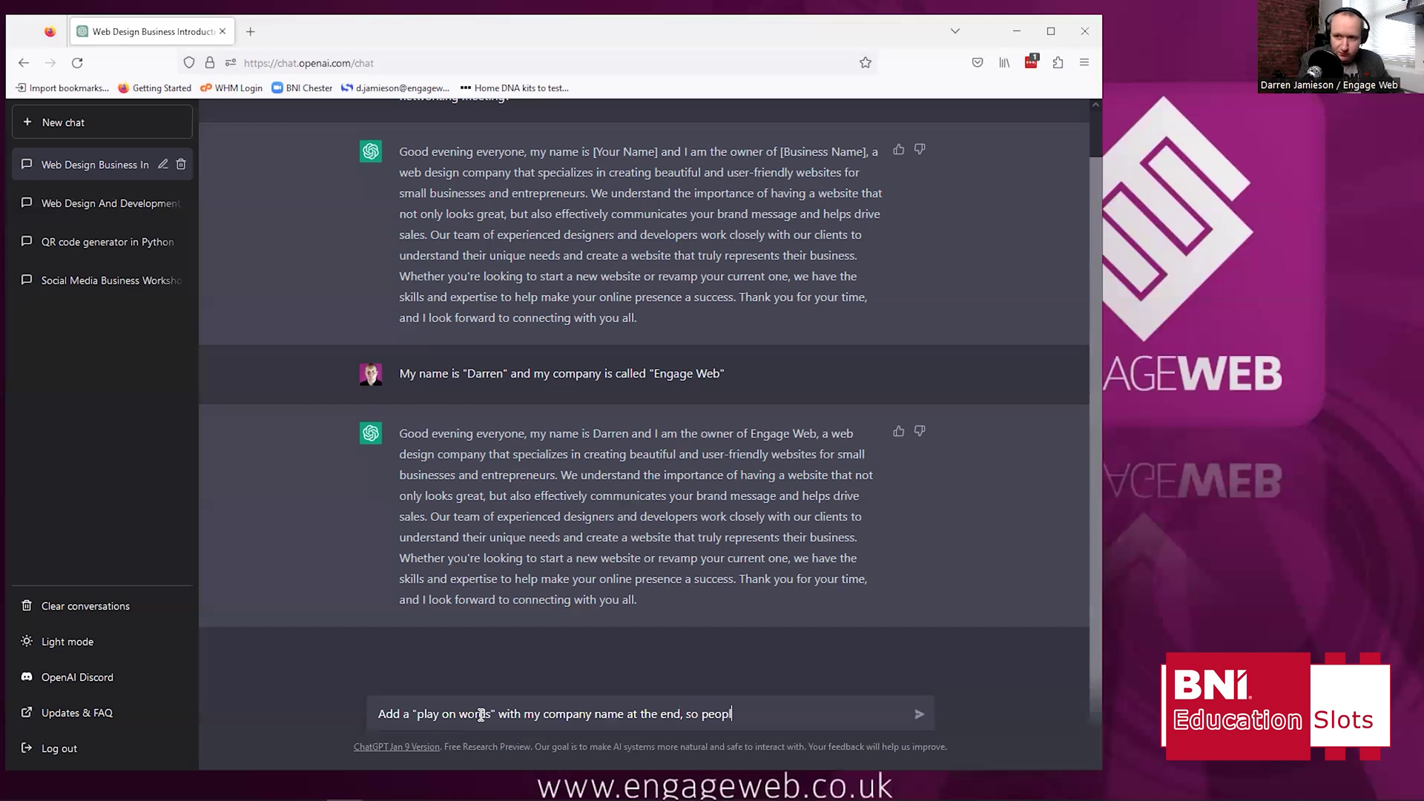
pyautogui.write('e remmeber')
pyautogui.press('BackSpace')
pyautogui.press('BackSpace')
pyautogui.press('BackSpace')
pyautogui.press('BackSpace')
pyautogui.press('BackSpace')
pyautogui.write('ember my company')
pyautogui.press('Return')
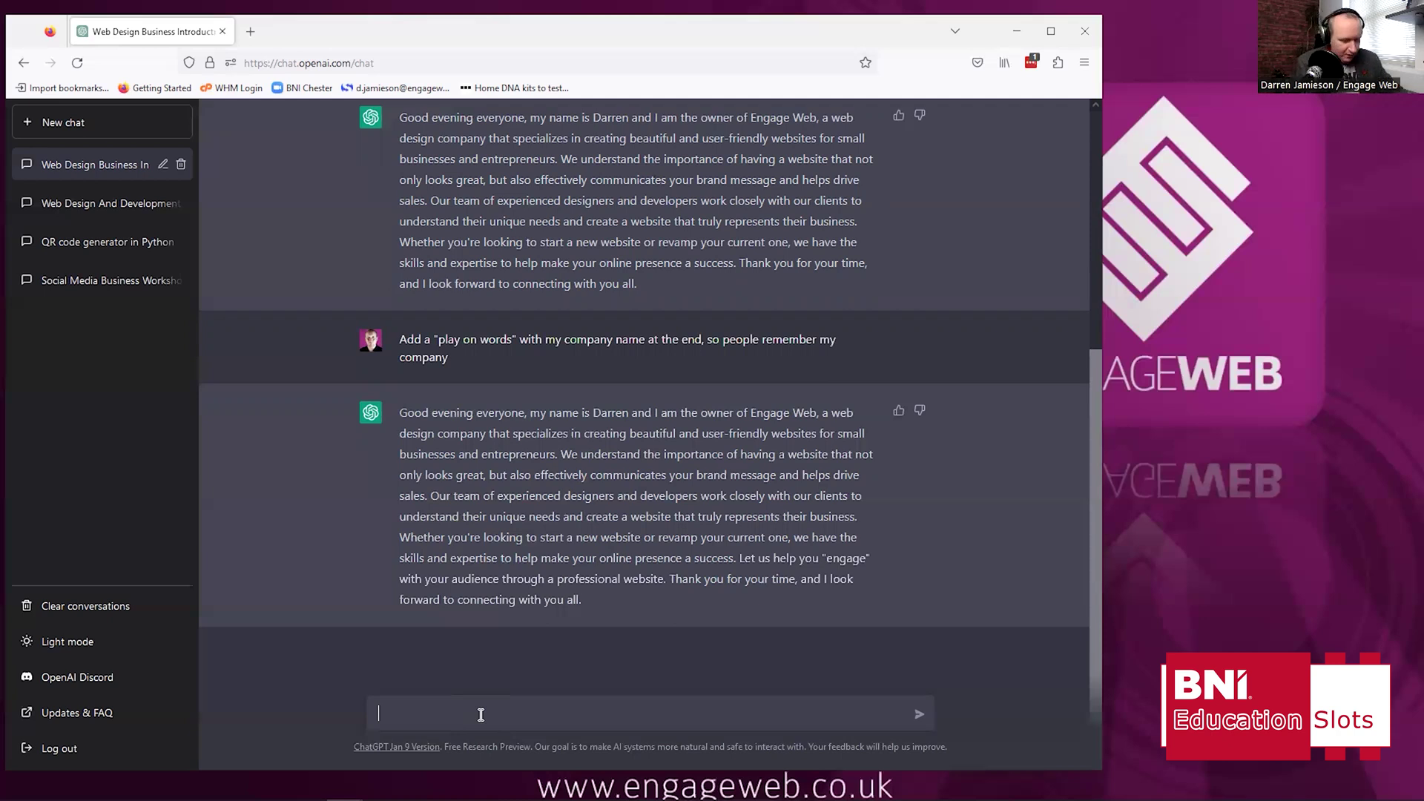
# Send the follow-up request "Add some humour to make it funnier" to refine the talk
pyautogui.write('Add ')
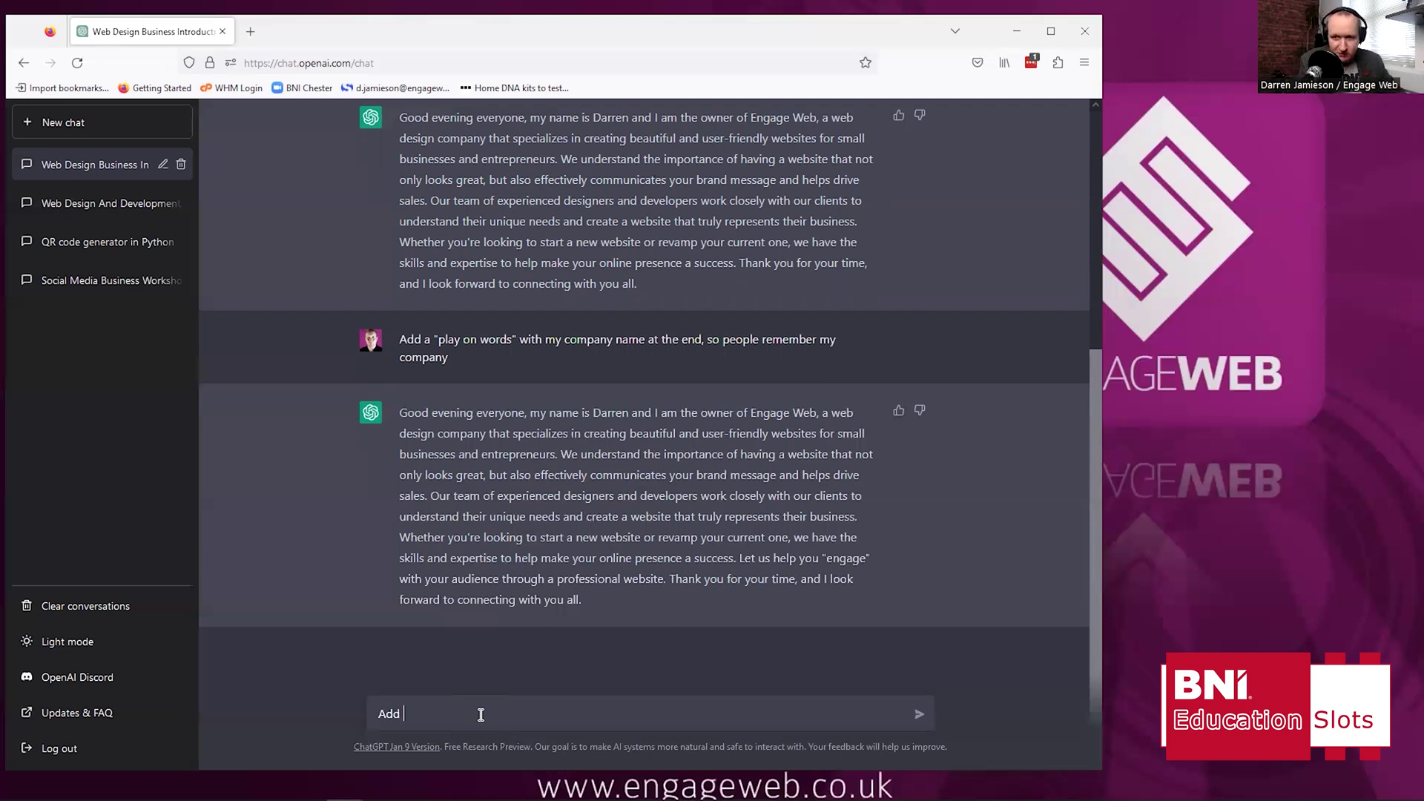
pyautogui.write('some humour')
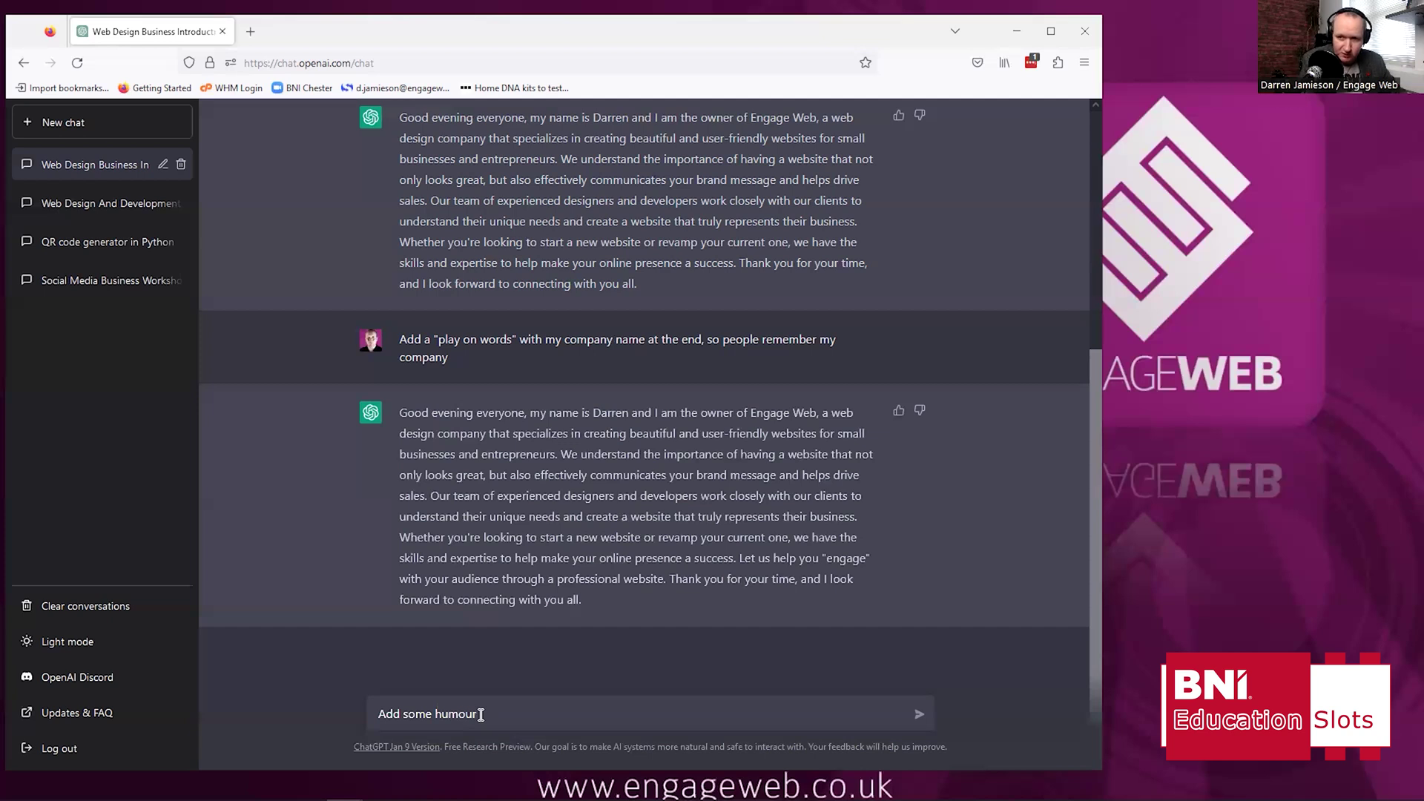
pyautogui.write(' to make io')
pyautogui.press('BackSpace')
pyautogui.write('t')
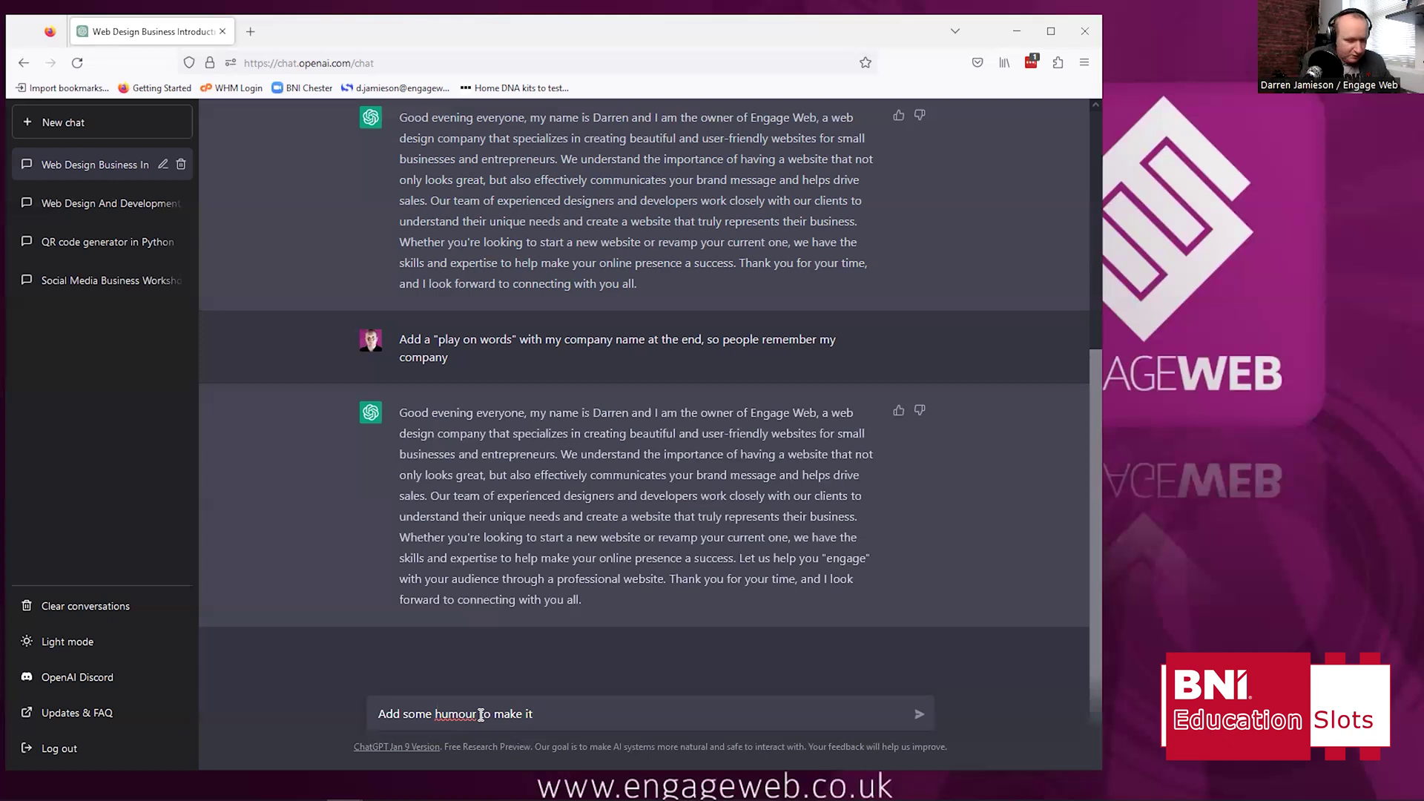
pyautogui.write(' funnier')
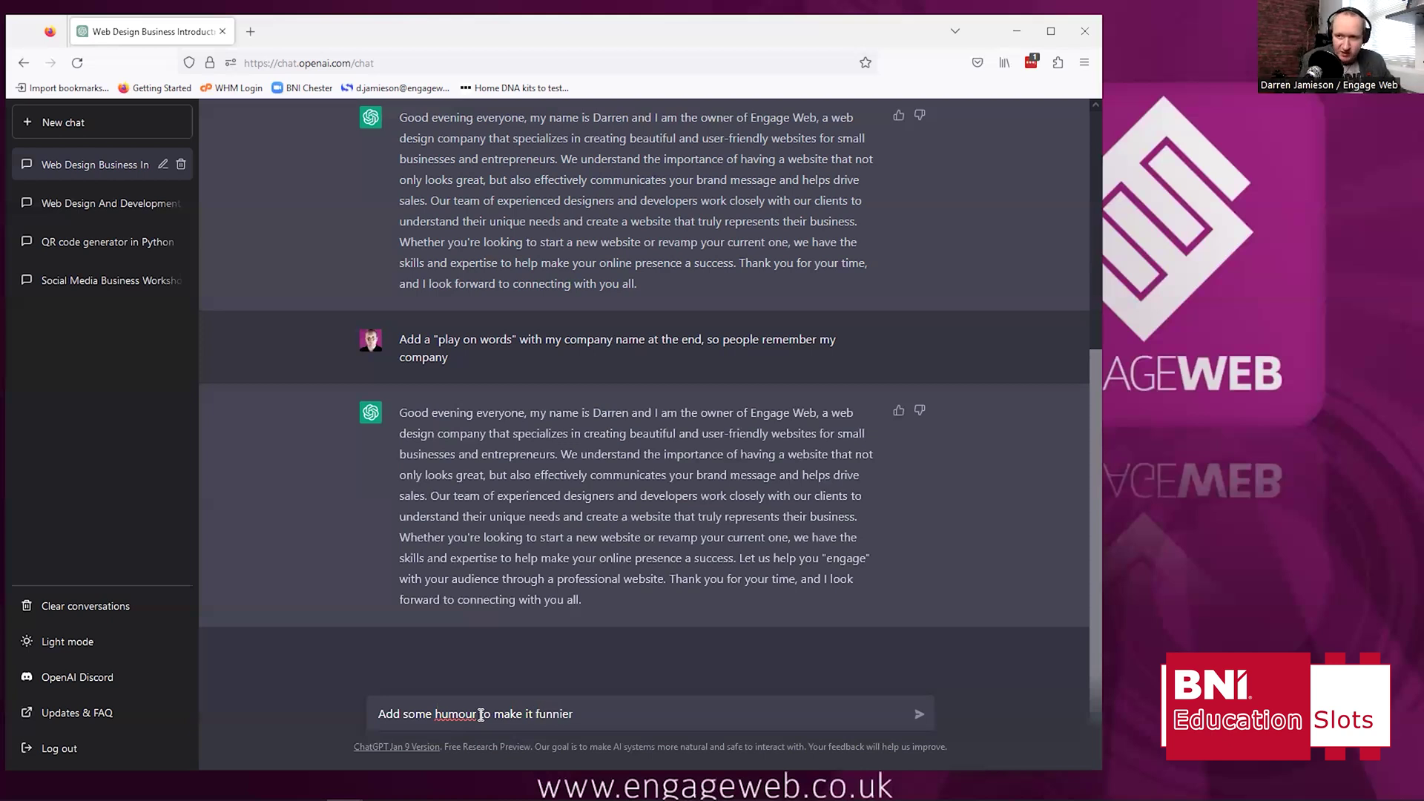
pyautogui.press('Return')
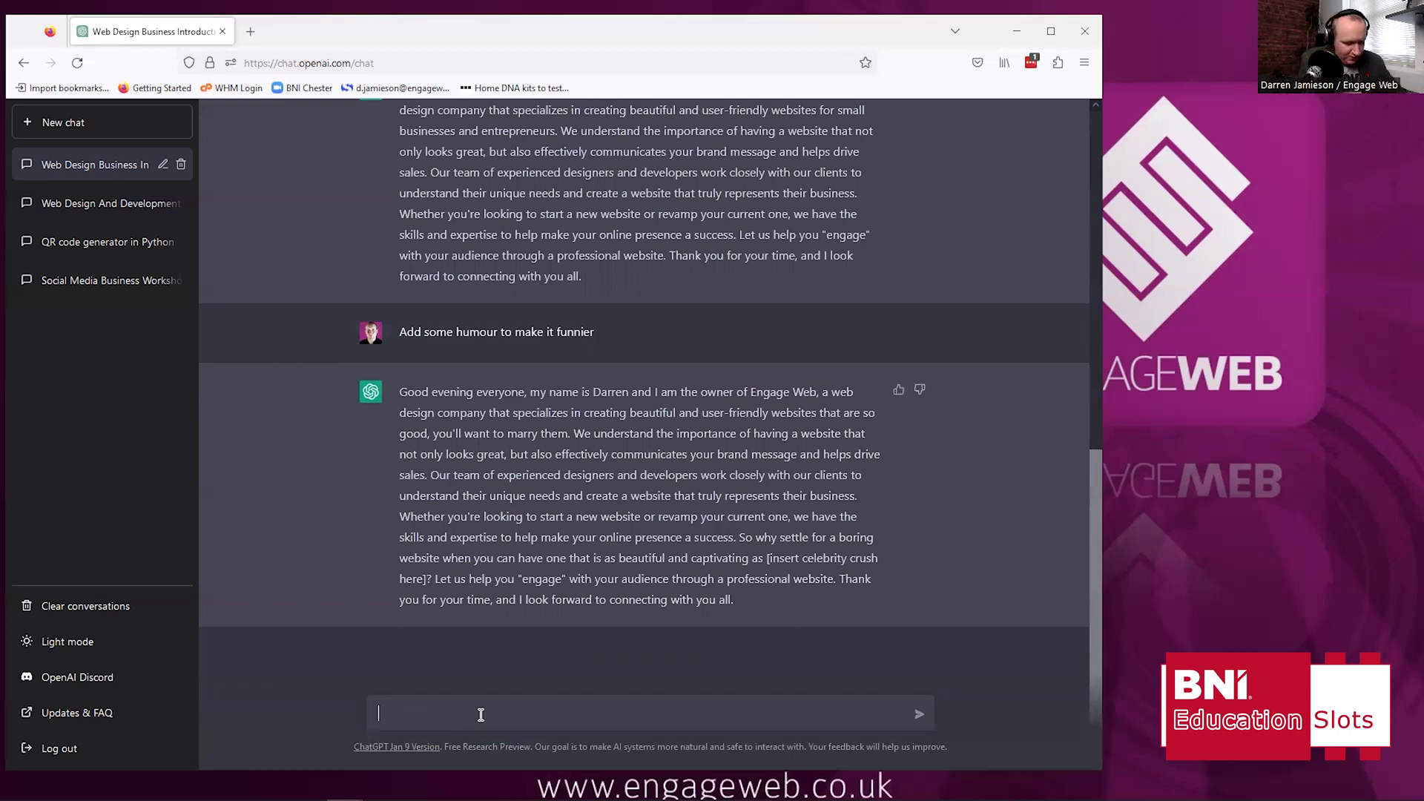
# Send the follow-up request 'Please mention our website leasing package called "Fresh Start" which is £99 per month'
pyautogui.write('Please mention our w')
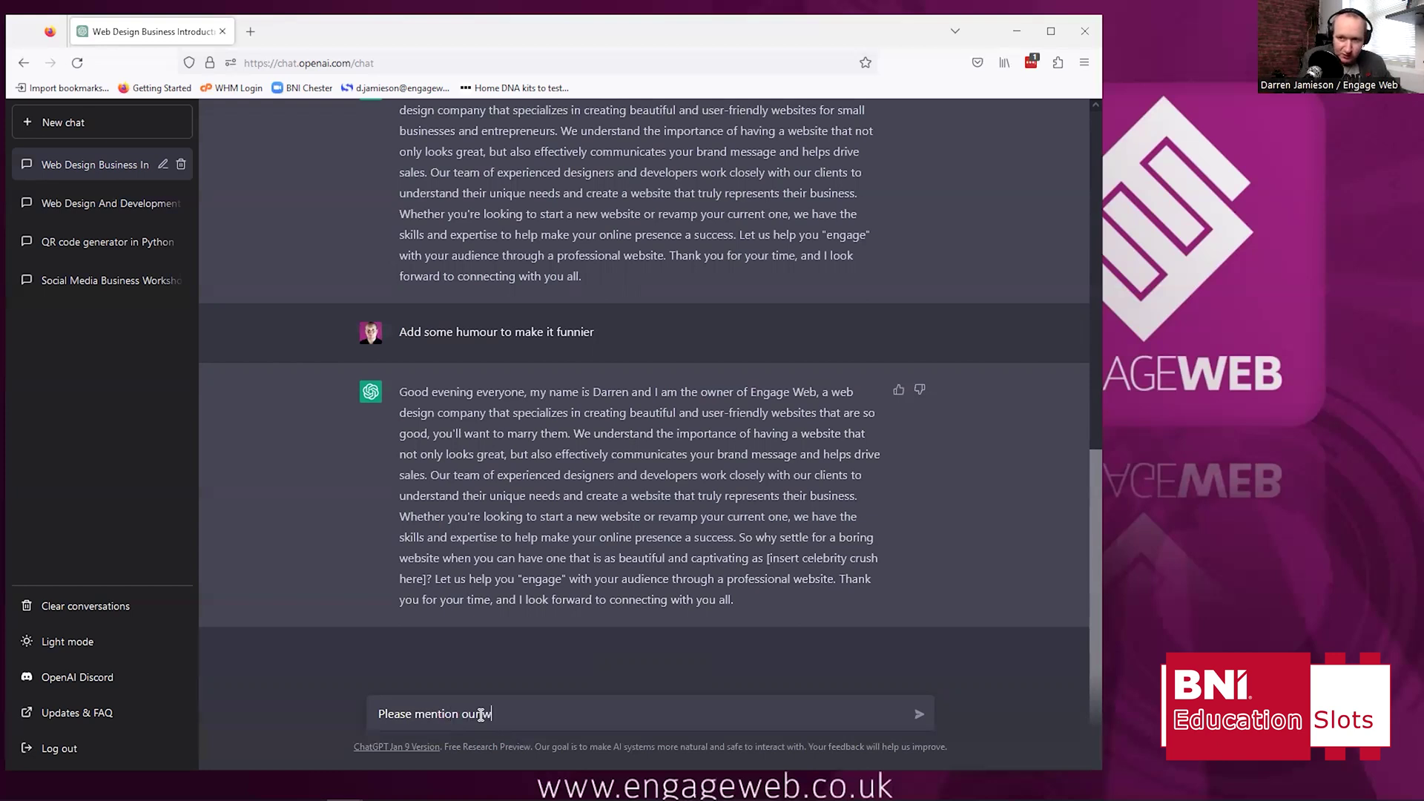
pyautogui.write('ebsite leasi')
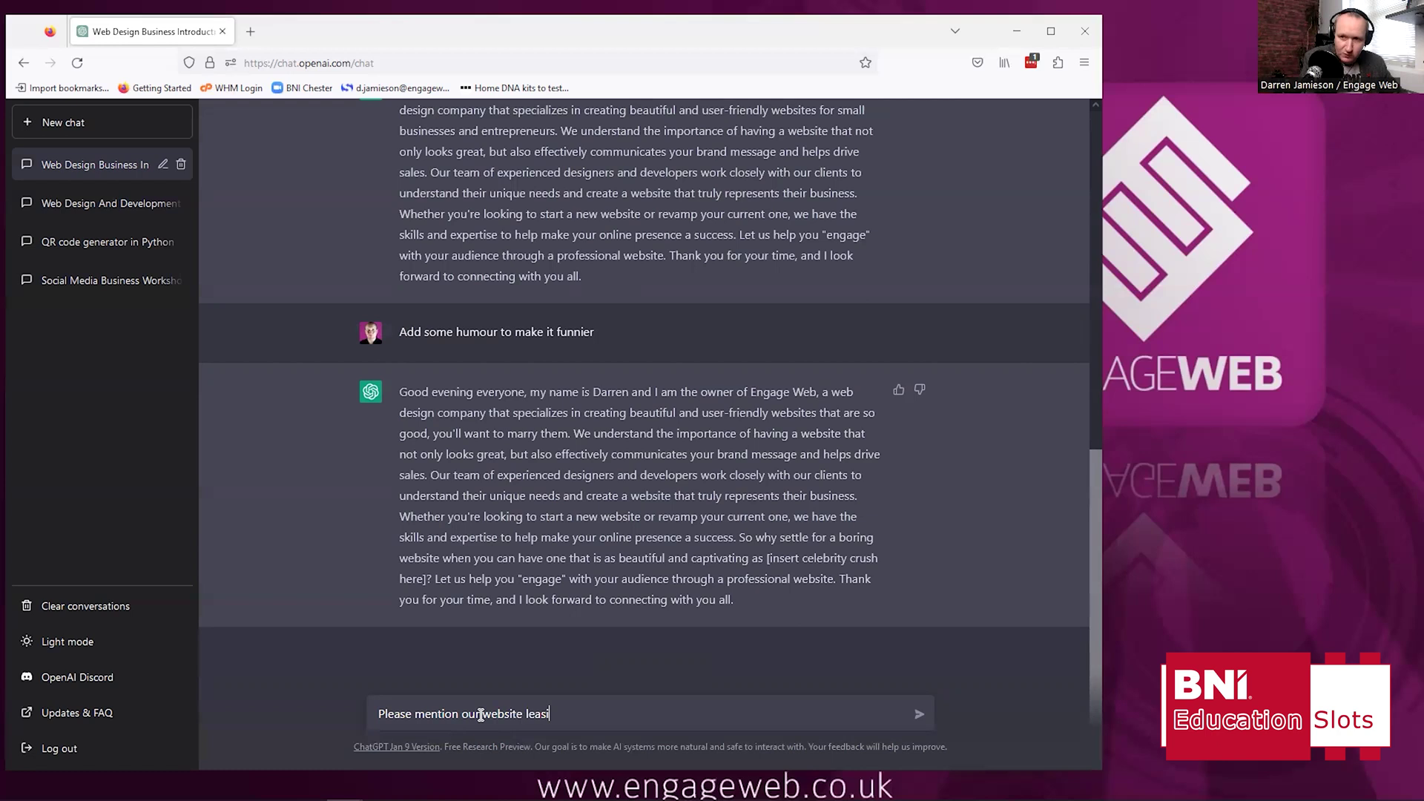
pyautogui.write('ng package called "FreshSh')
pyautogui.press('BackSpace')
pyautogui.press('BackSpace')
pyautogui.write('S')
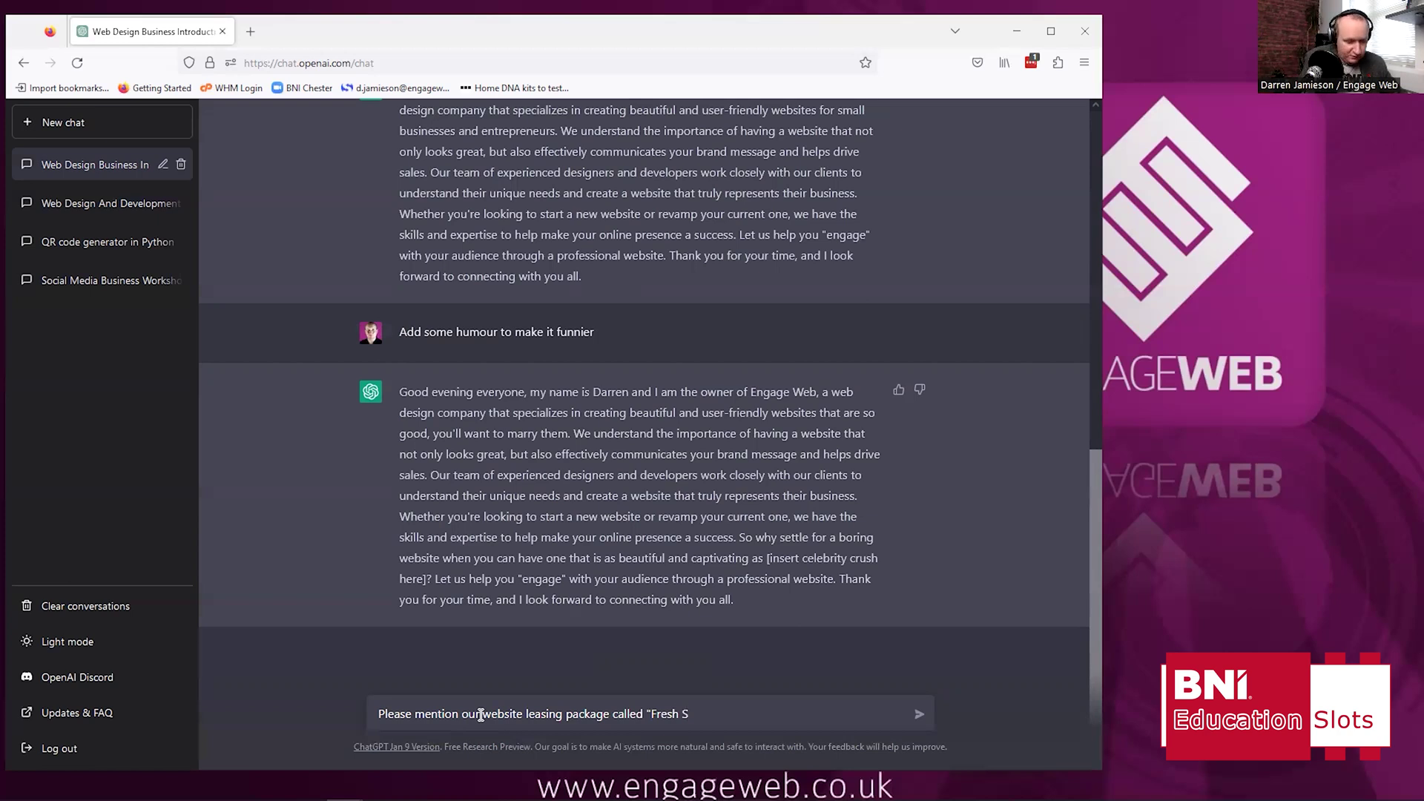
pyautogui.write('tart" which ')
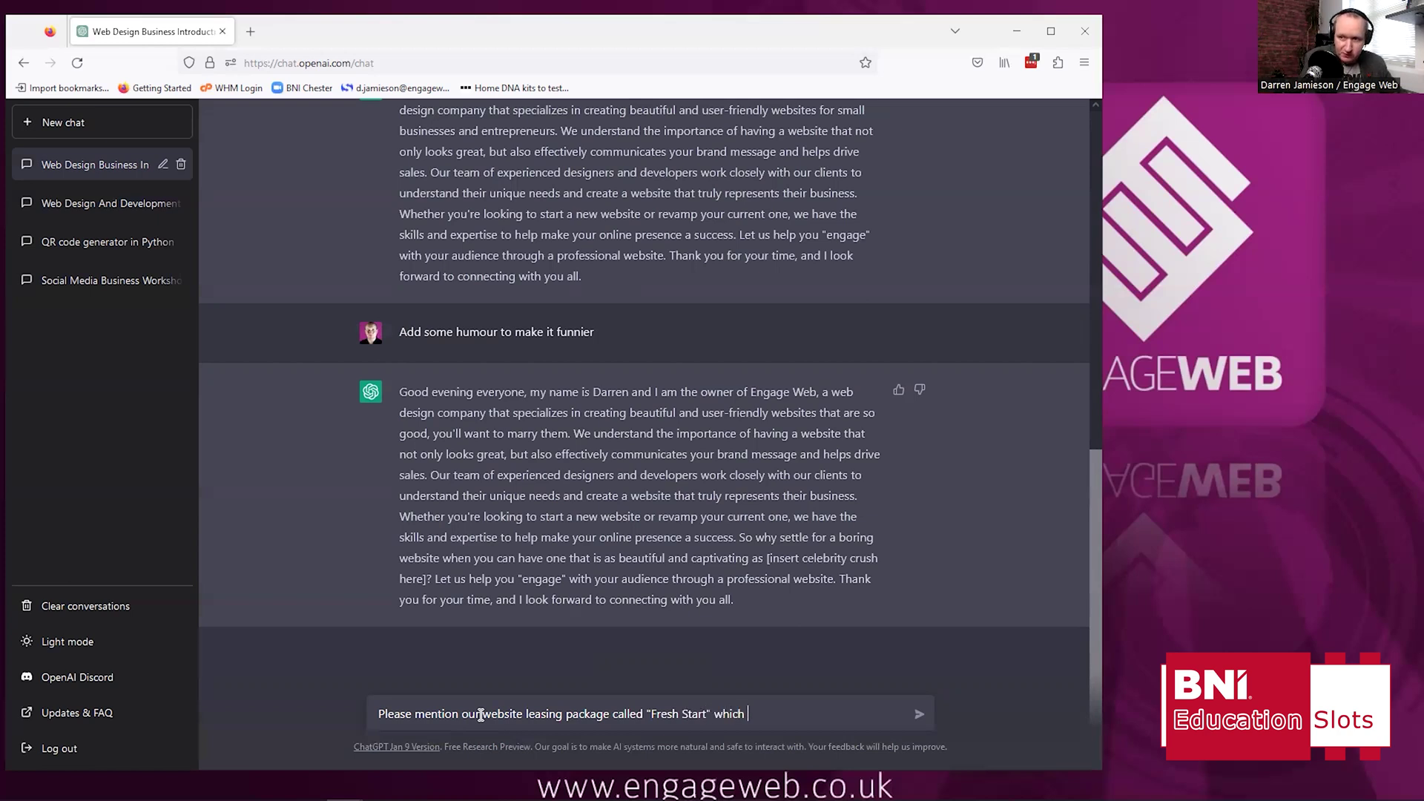
pyautogui.write('is £99 per month')
pyautogui.press('Return')
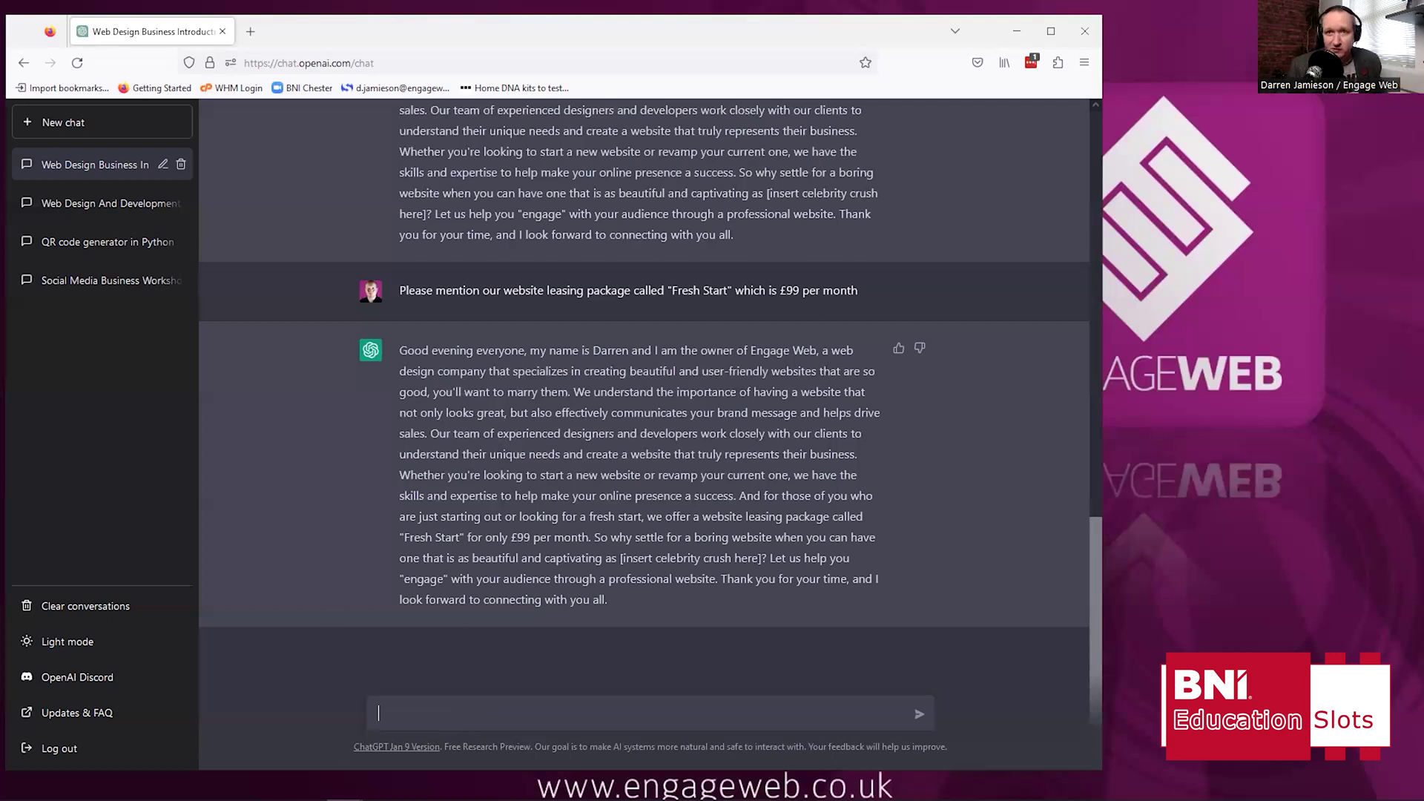
# In a new chat, write the prompt "Write me a 60 second talk I can use at a business networking meeting for my plumbing business"
pyautogui.click(67, 125)
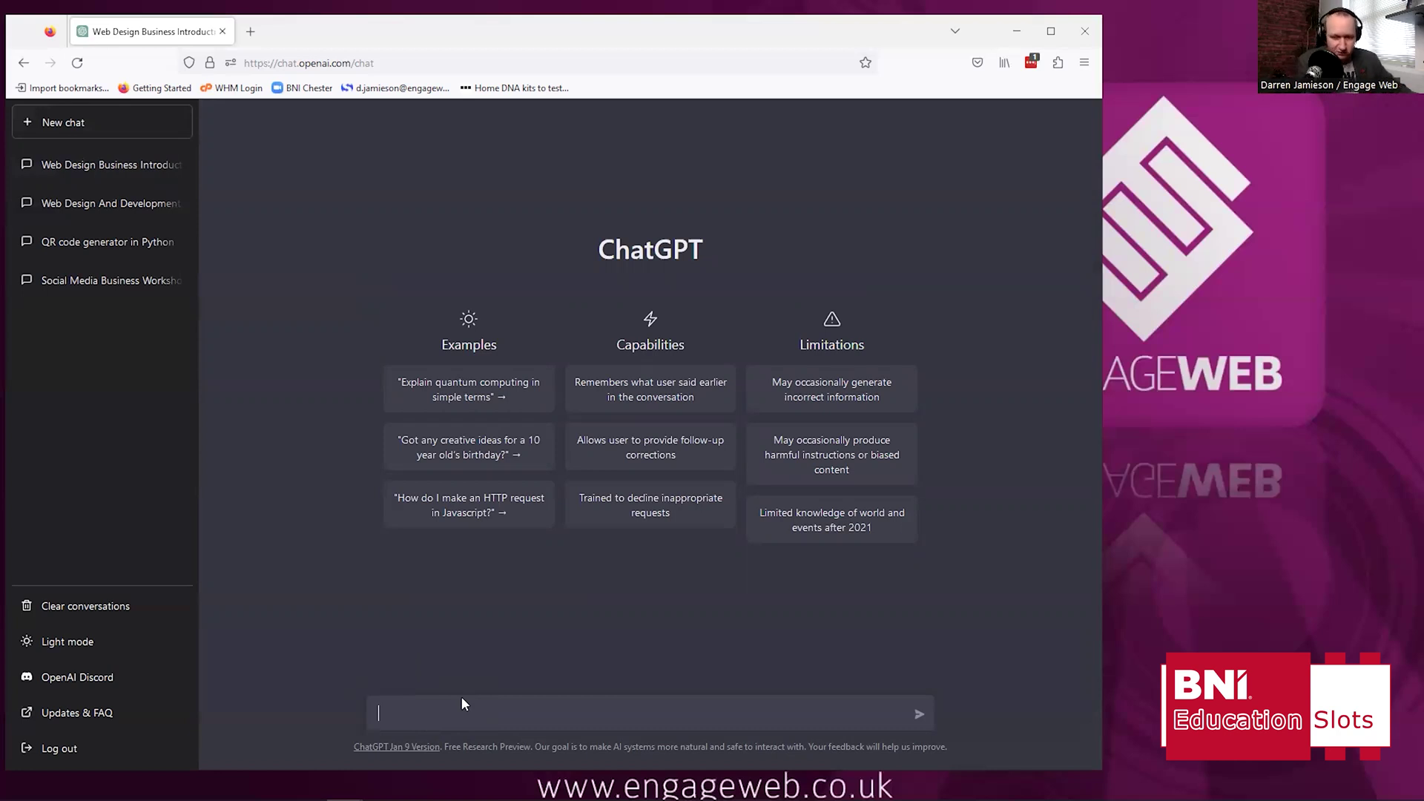
pyautogui.write('Write me')
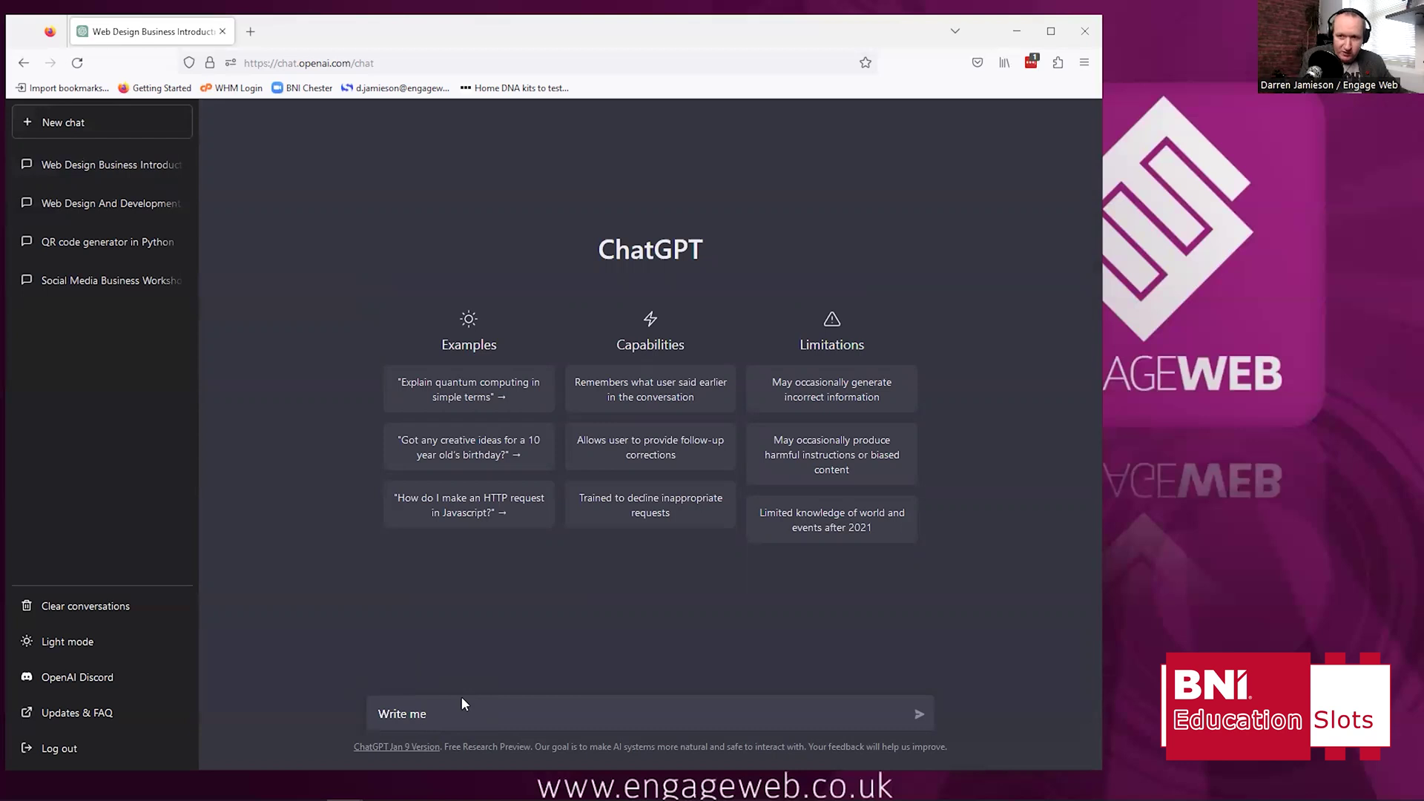
pyautogui.write(' a 60 second talk U')
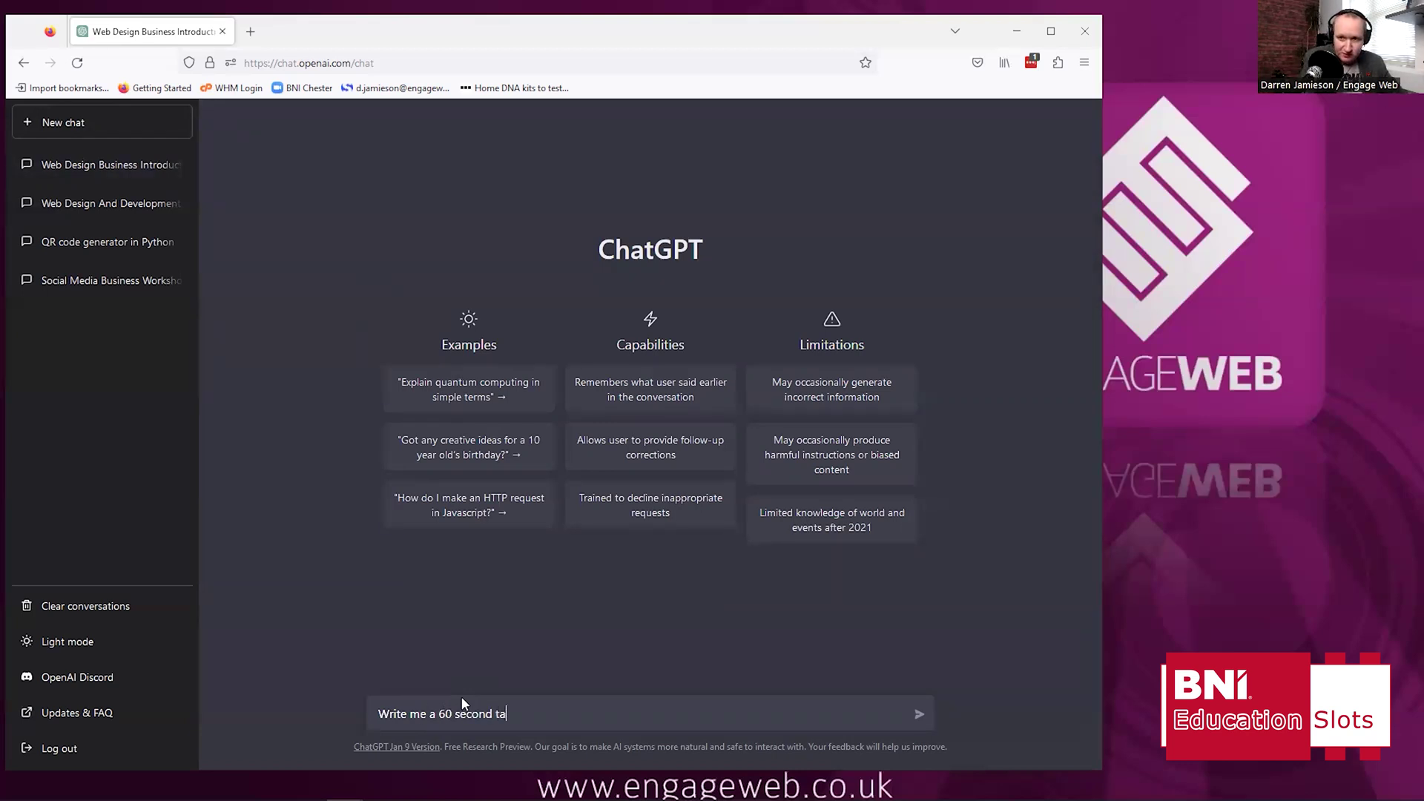
pyautogui.press('BackSpace')
pyautogui.press('BackSpace')
pyautogui.write('I can use at a netw')
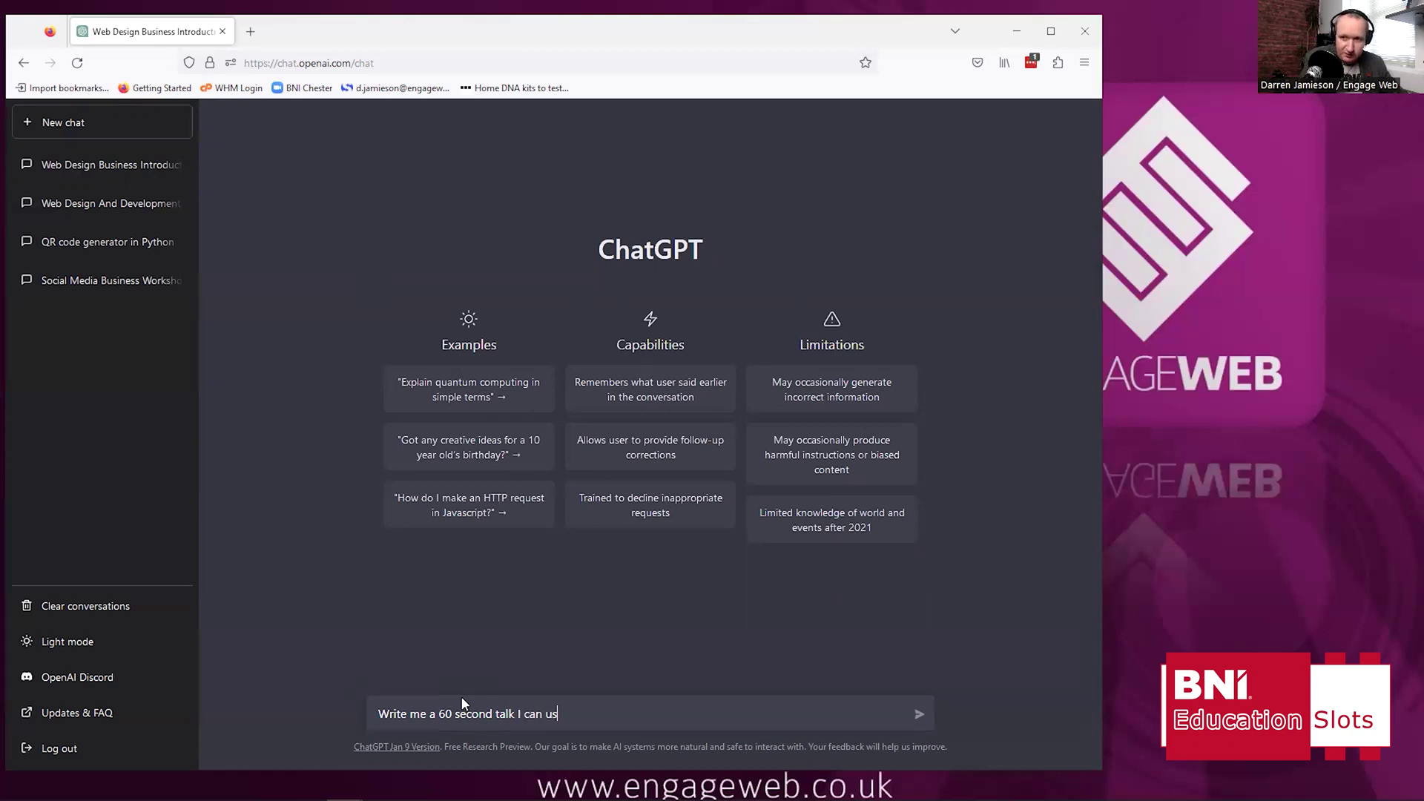
pyautogui.press('BackSpace')
pyautogui.press('BackSpace')
pyautogui.press('BackSpace')
pyautogui.press('BackSpace')
pyautogui.write('business networkin')
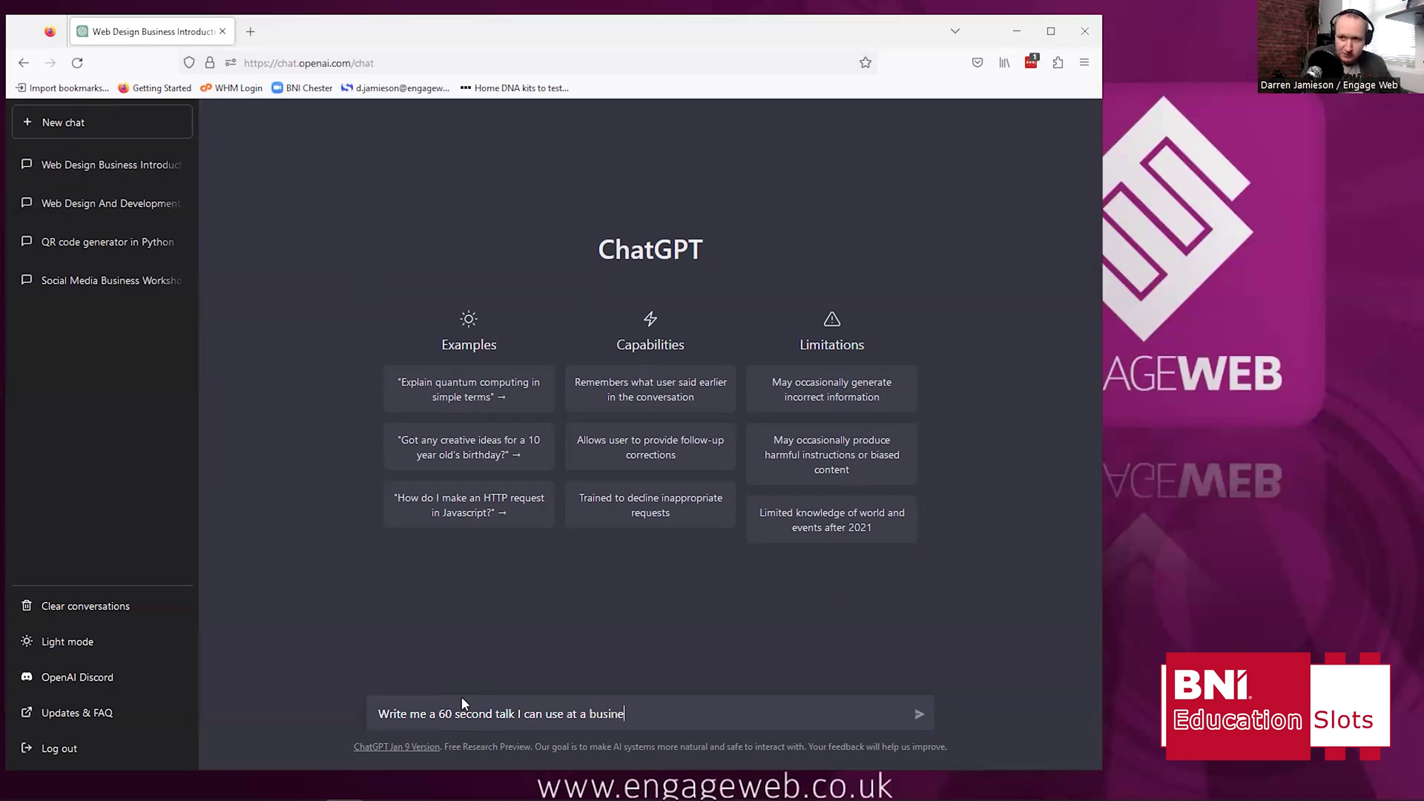
pyautogui.press('BackSpace')
pyautogui.press('BackSpace')
pyautogui.write('king mee')
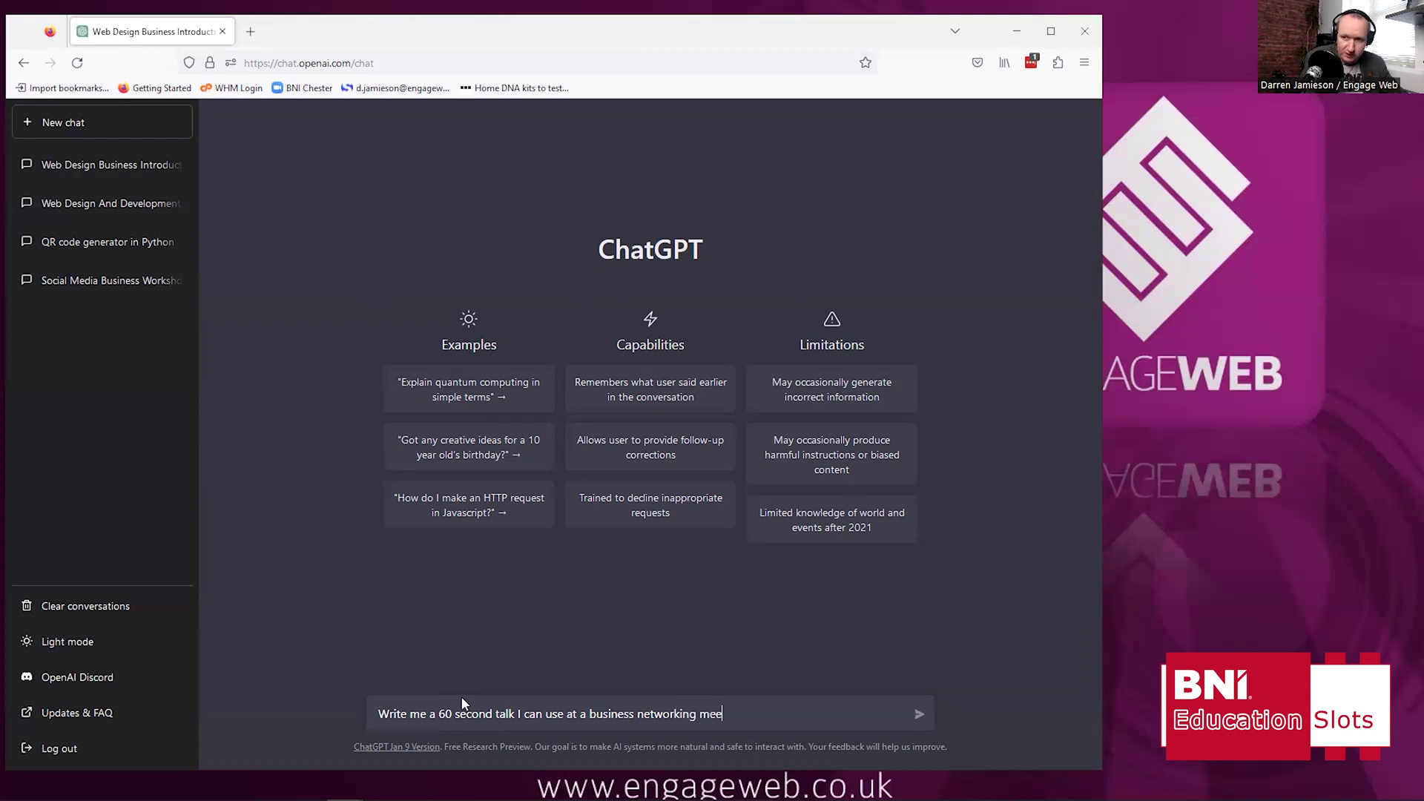
pyautogui.write('eting for')
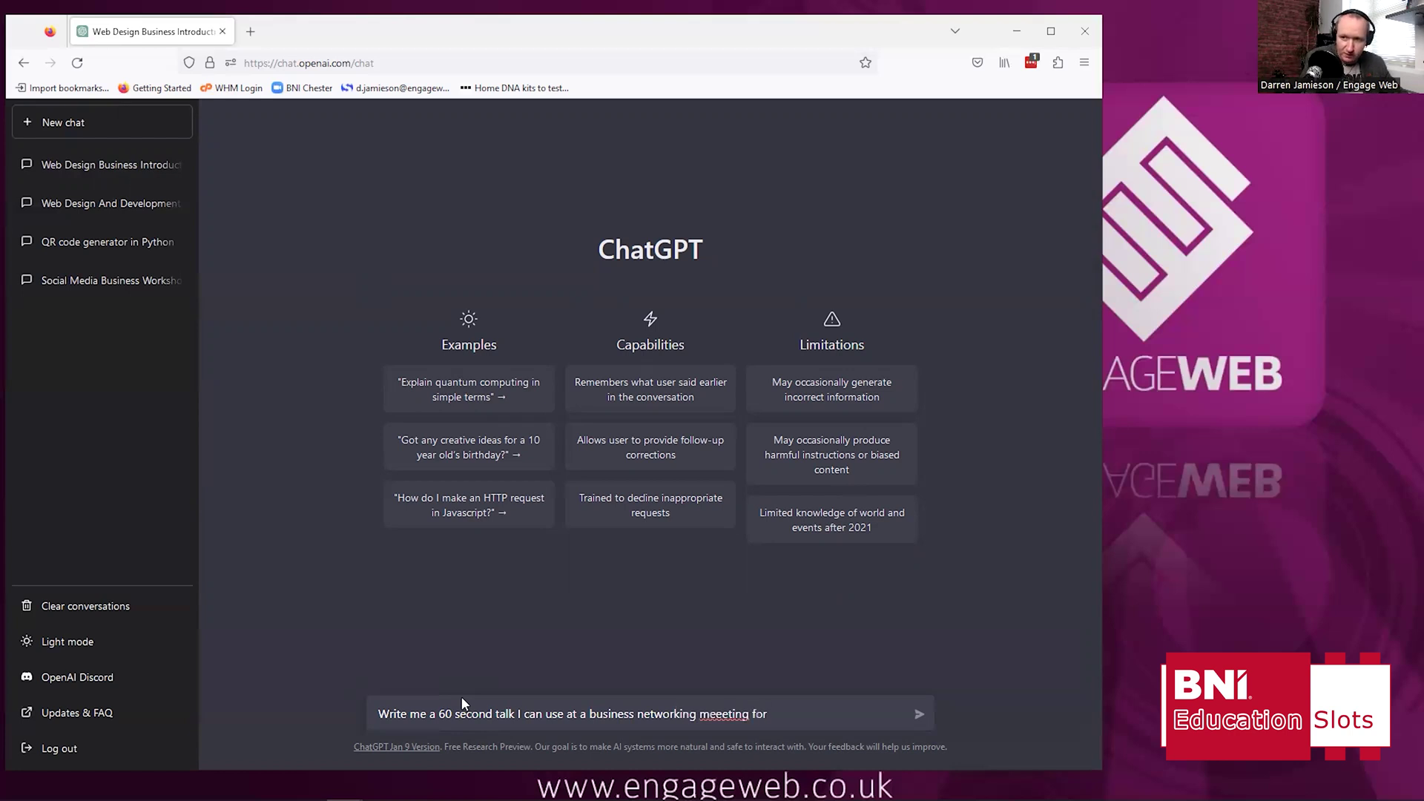
pyautogui.press('BackSpace')
pyautogui.press('BackSpace')
pyautogui.press('BackSpace')
pyautogui.press('BackSpace')
pyautogui.press('BackSpace')
pyautogui.press('BackSpace')
pyautogui.press('BackSpace')
pyautogui.press('BackSpace')
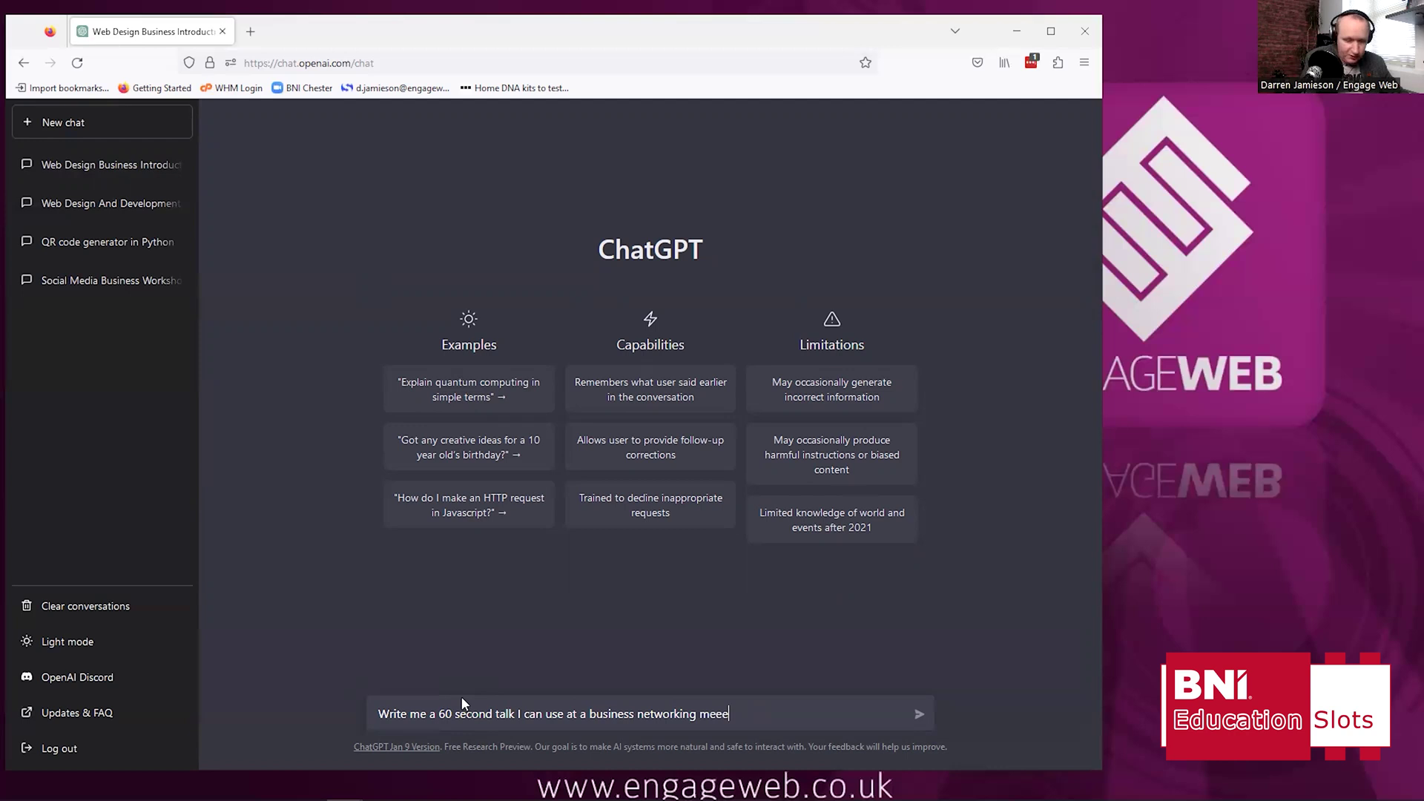
pyautogui.press('BackSpace')
pyautogui.write('tunf')
pyautogui.press('BackSpace')
pyautogui.press('BackSpace')
pyautogui.press('BackSpace')
pyautogui.write('ing for my plumbing business')
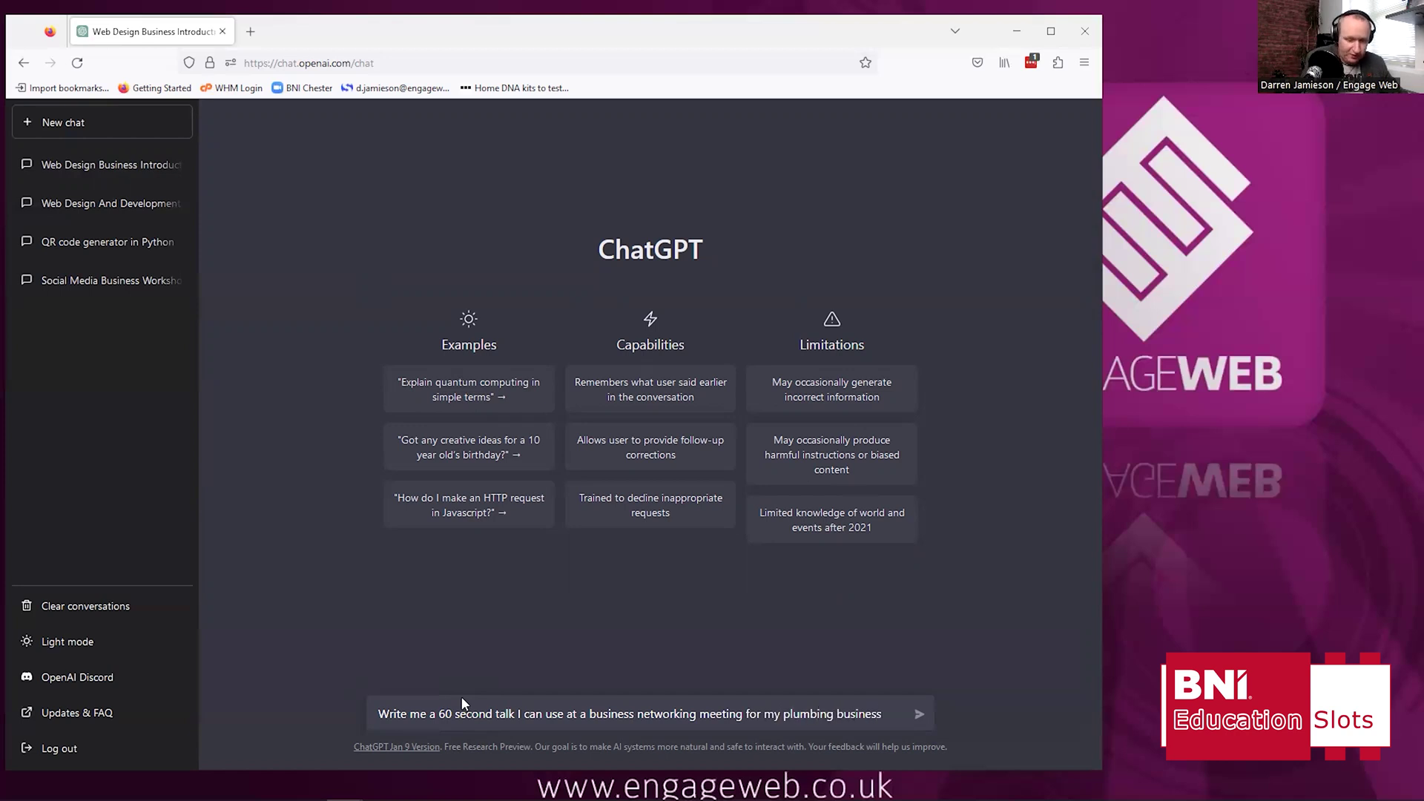
# Add the sentence "I want to be introduced to letting agents and landlords." to the plumbing talk prompt and send it
pyautogui.write('. I wan')
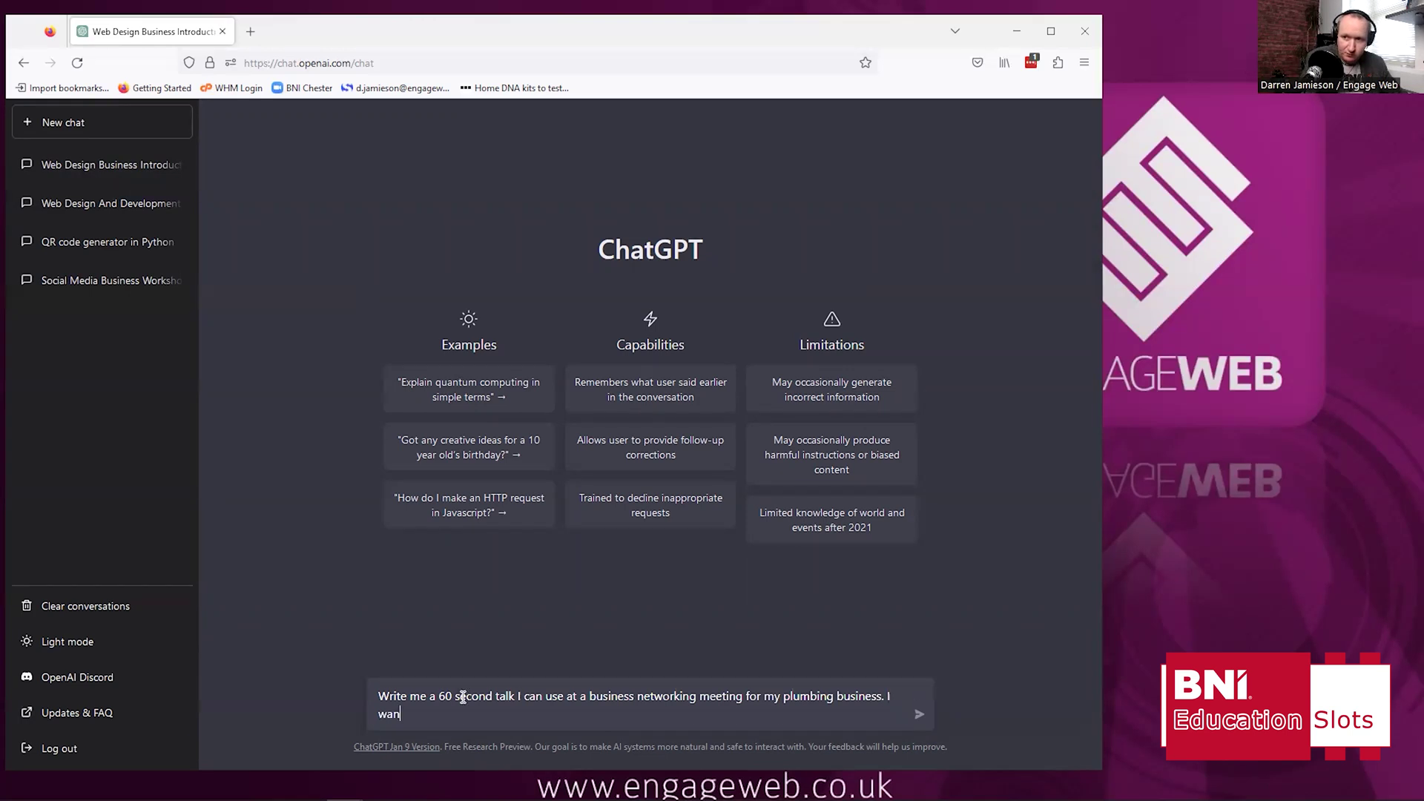
pyautogui.write('t to be introduced to')
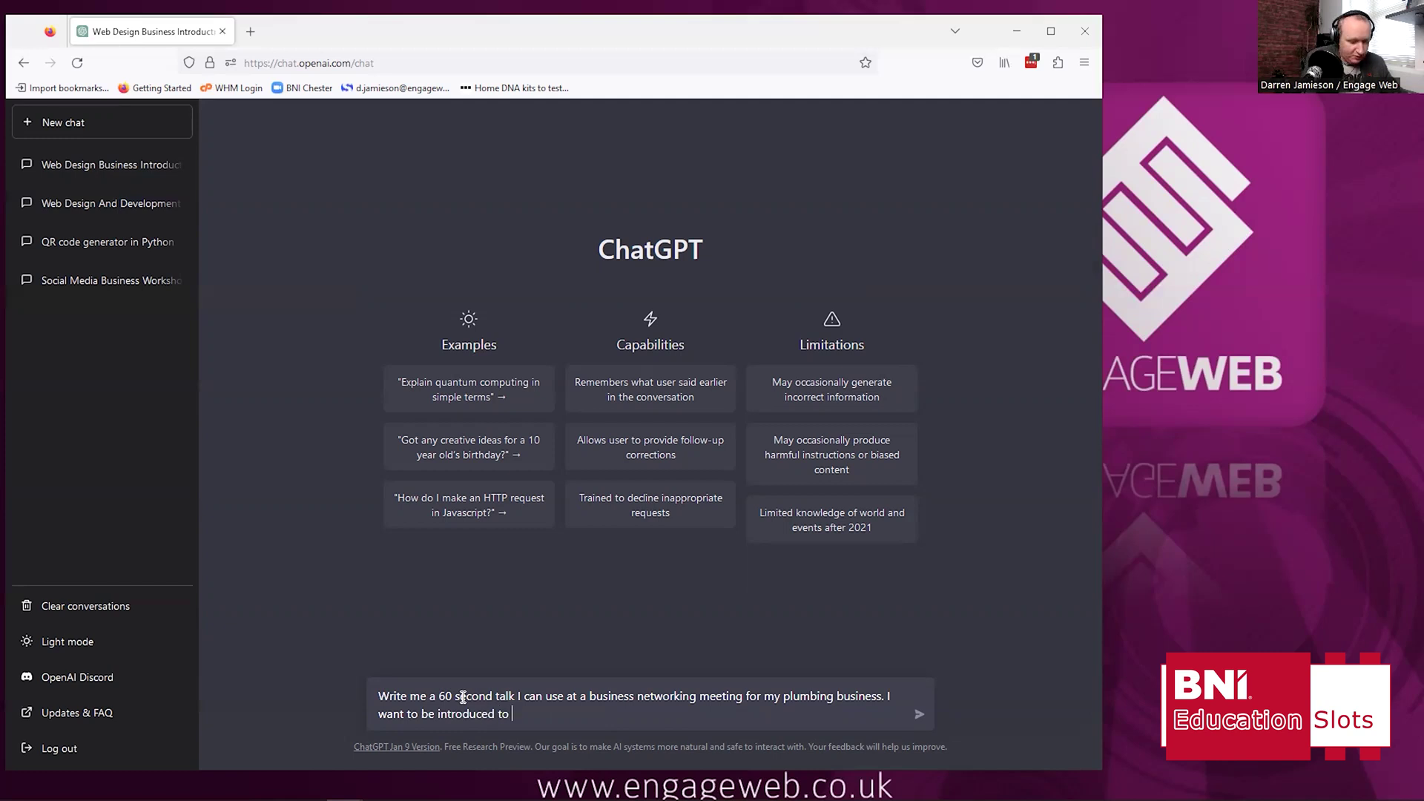
pyautogui.write(' letting ')
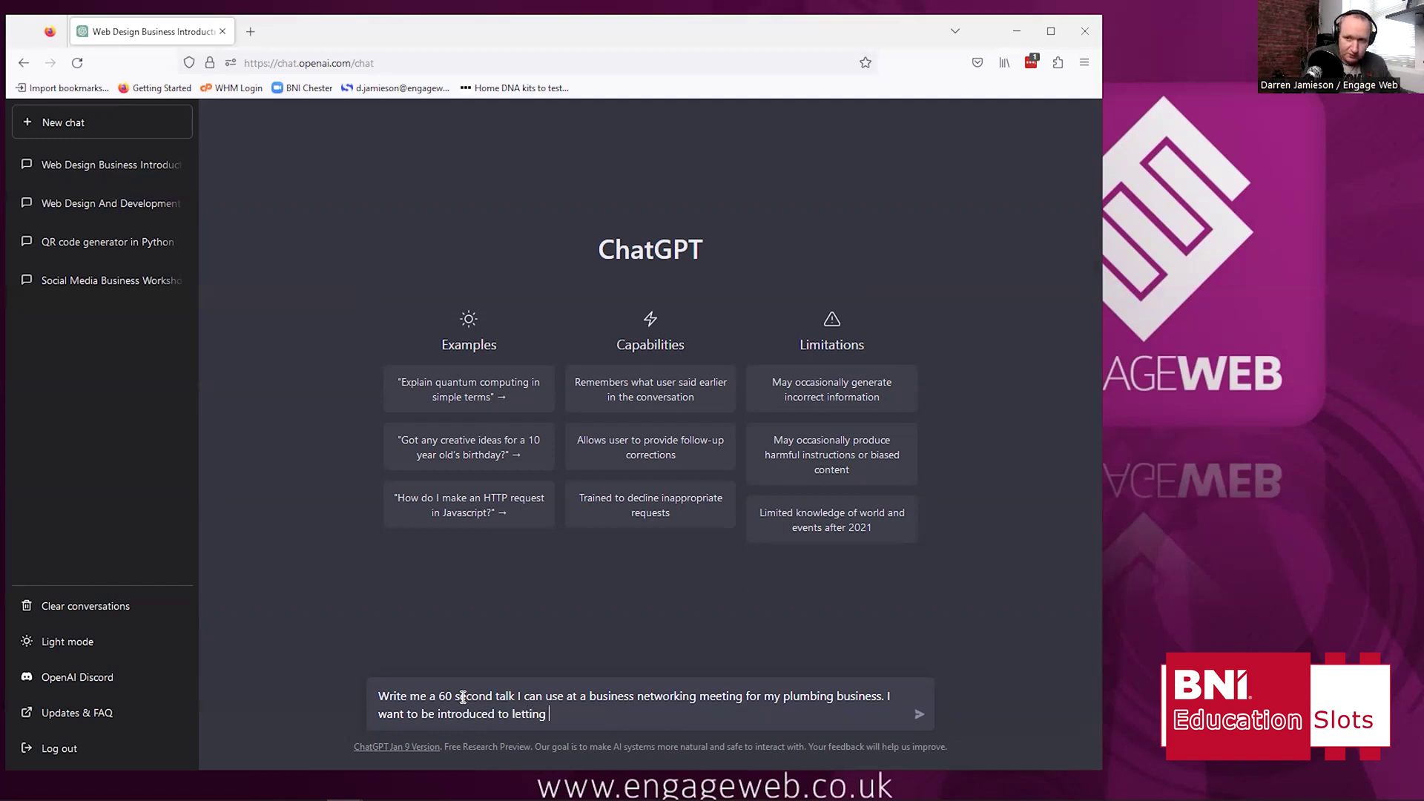
pyautogui.write('agents and landl')
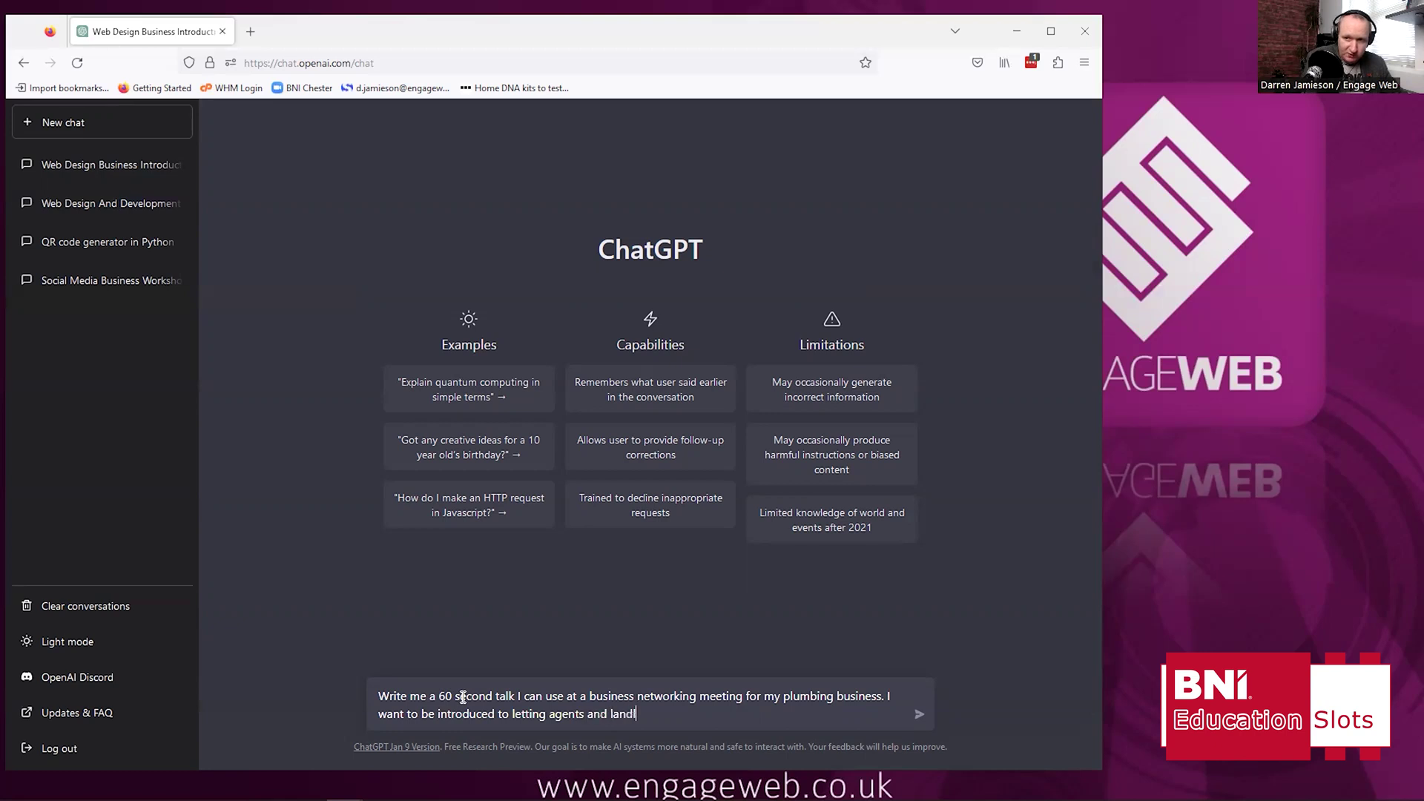
pyautogui.write('ords.')
pyautogui.press('Return')
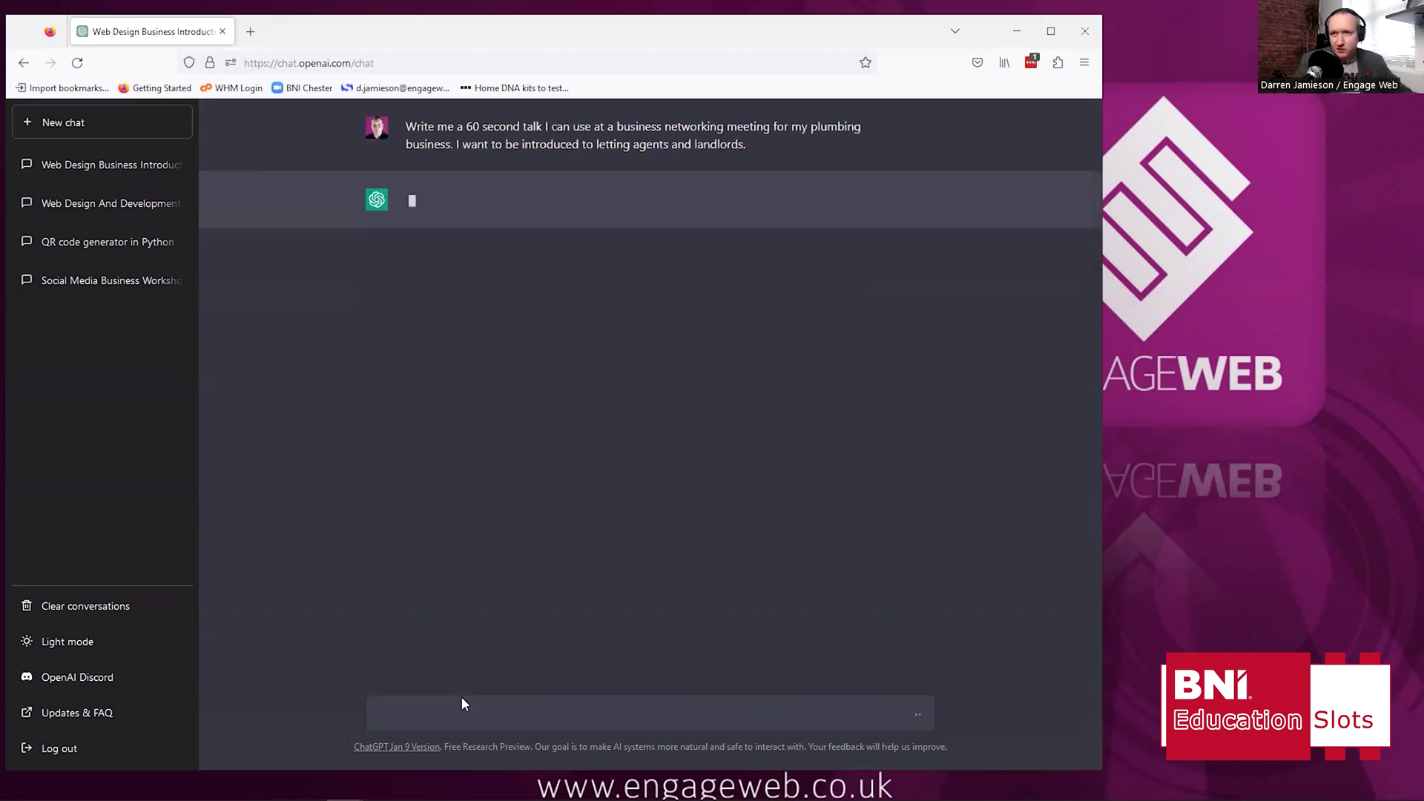